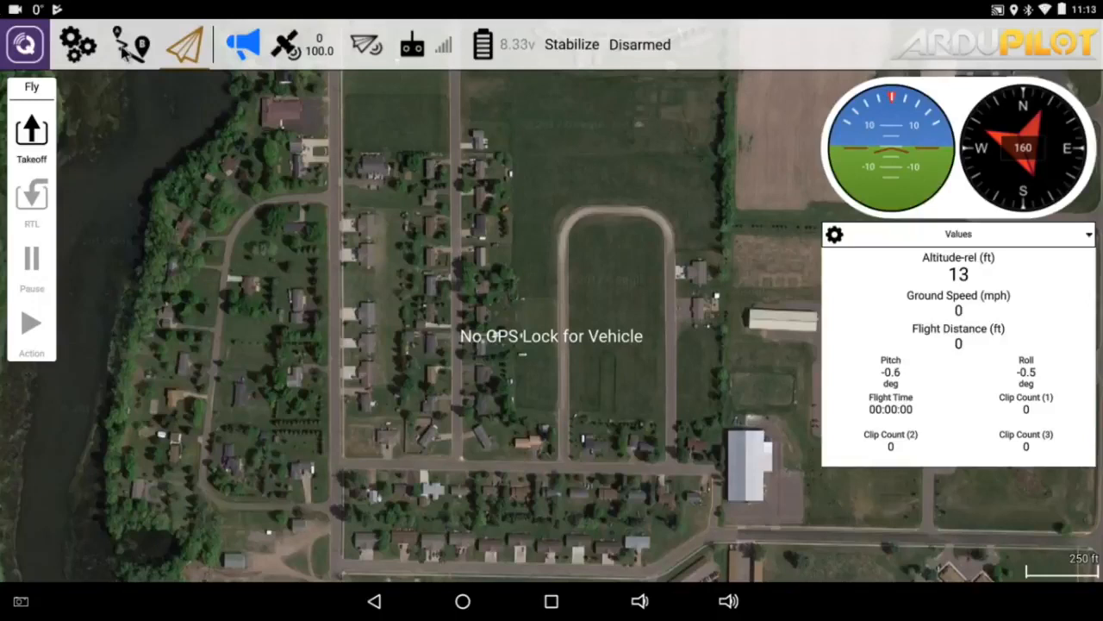
- Open the vehicle setup to review its summary and full parameter list, and check the radio calibration page
left_click(79, 50)
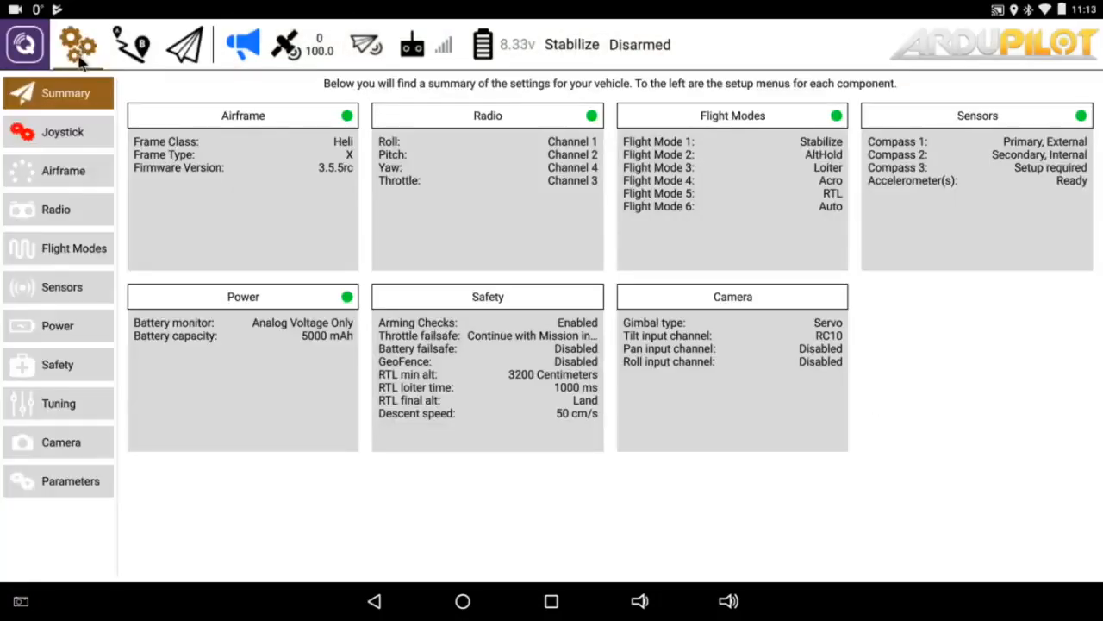
left_click(62, 486)
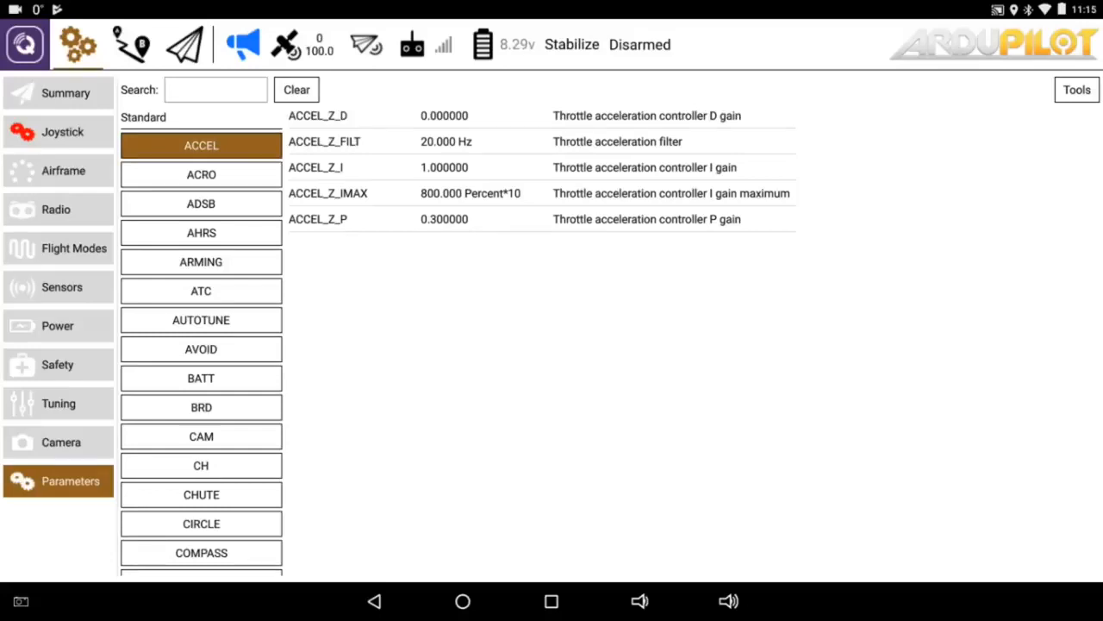
left_click(61, 217)
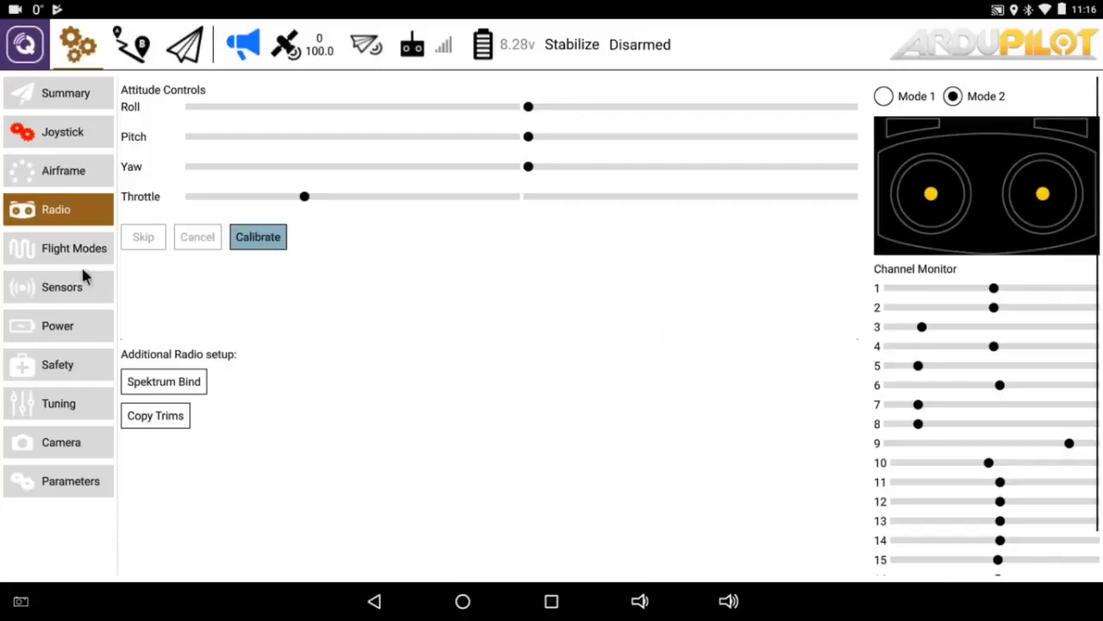
- Check the autopilot orientation offered in the accelerometer calibration of the sensor setup, and leave without calibrating
left_click(77, 293)
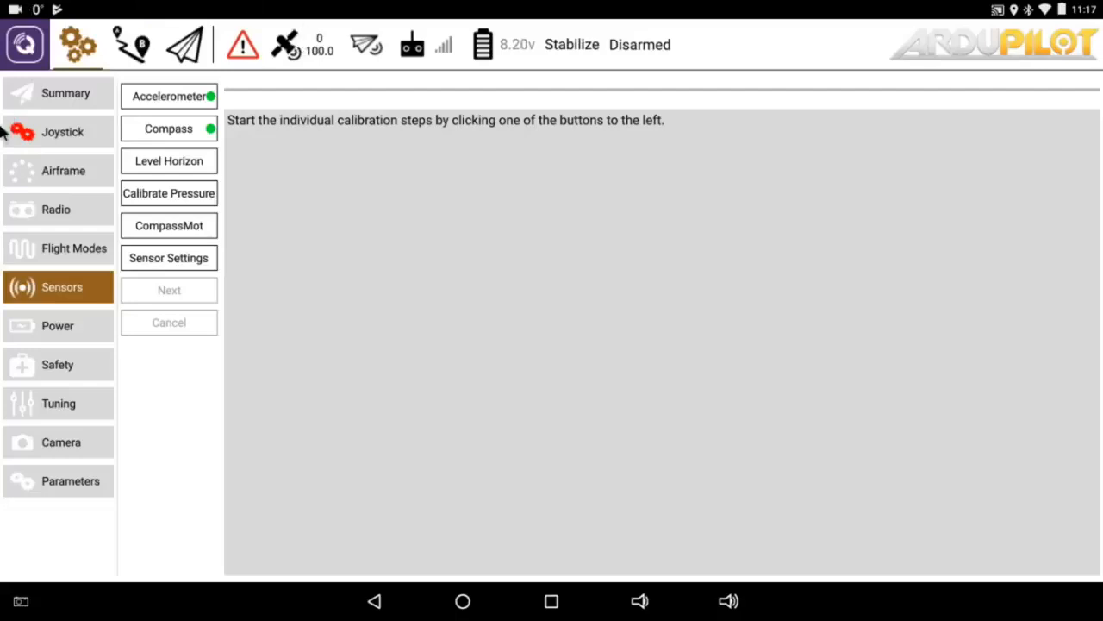
left_click(177, 99)
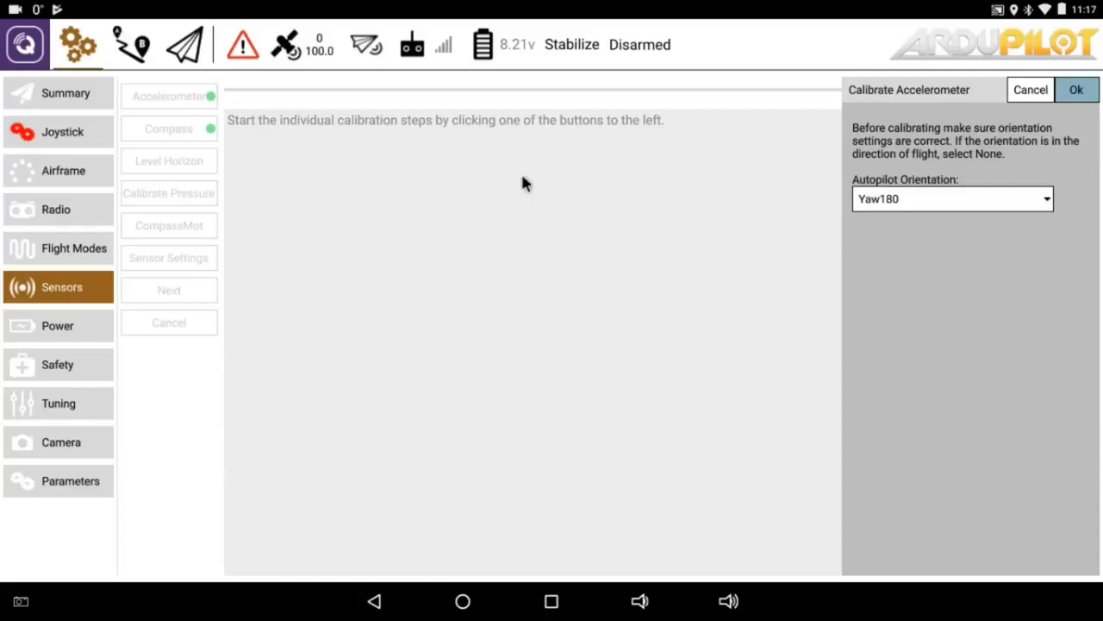
left_click(1028, 90)
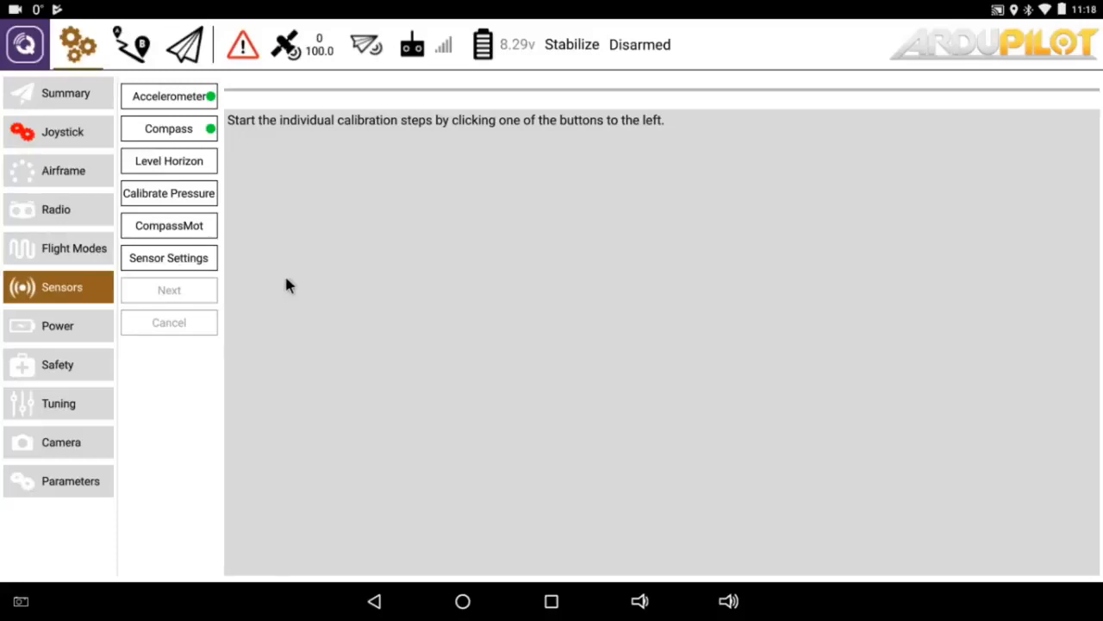
- Search the parameters for "H_", look through the helicopter settings from start to end, and clear the search
left_click(72, 481)
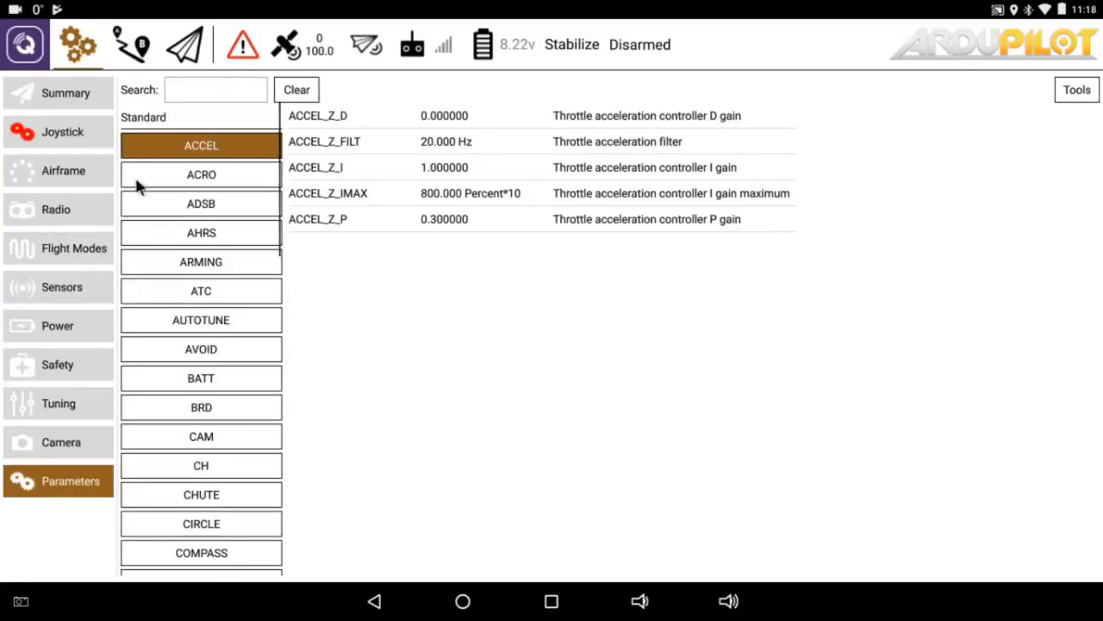
left_click(198, 93)
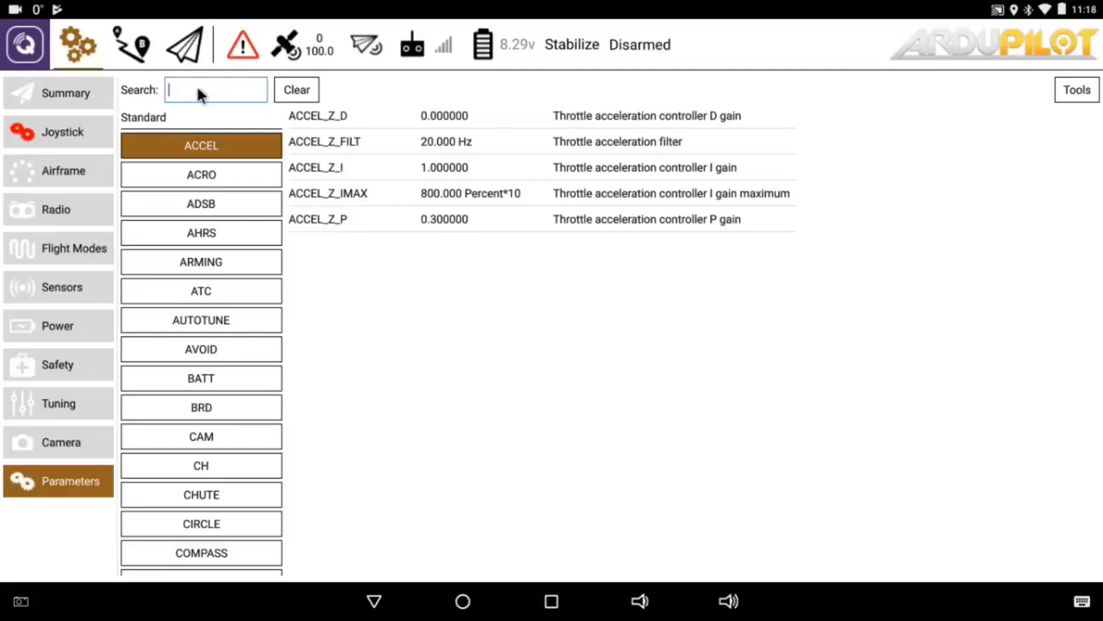
type("H_")
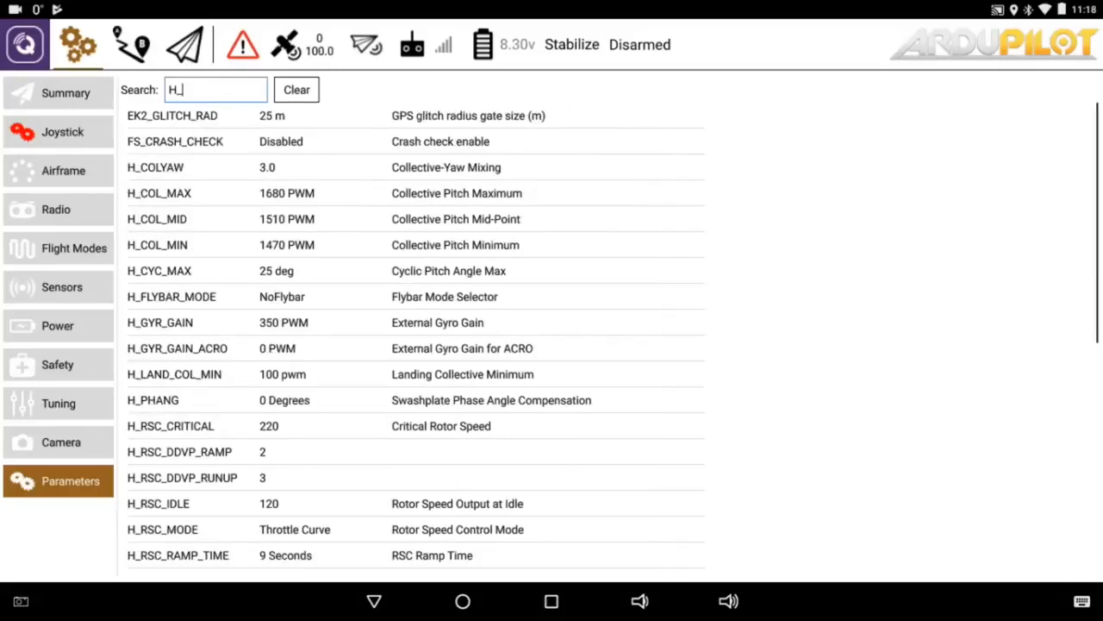
scroll(593, 263, "down", 1)
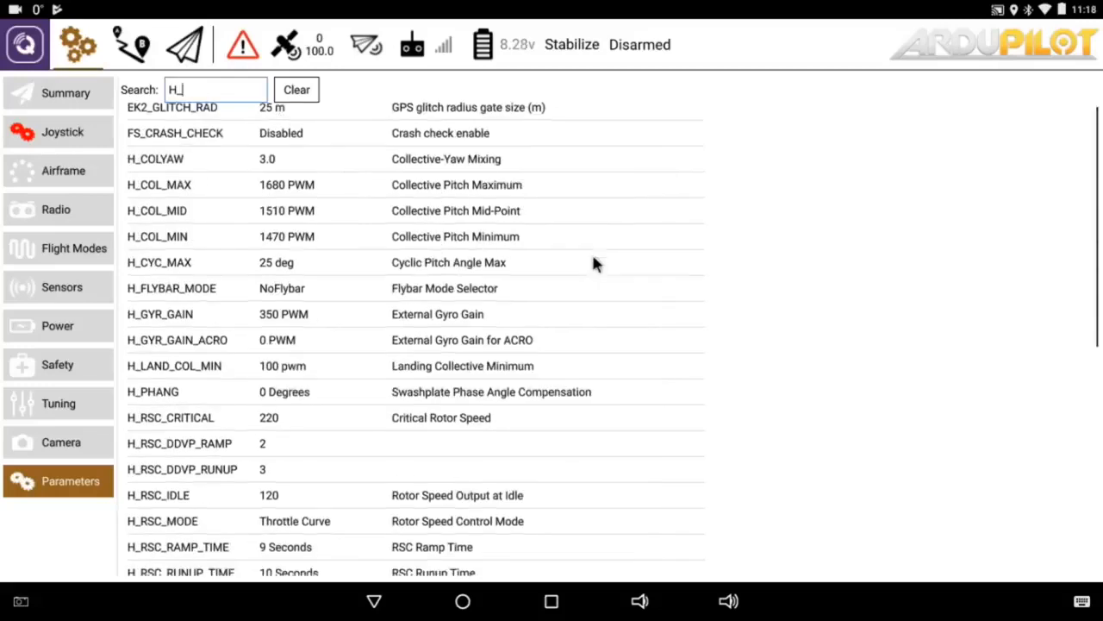
scroll(593, 263, "down", 5)
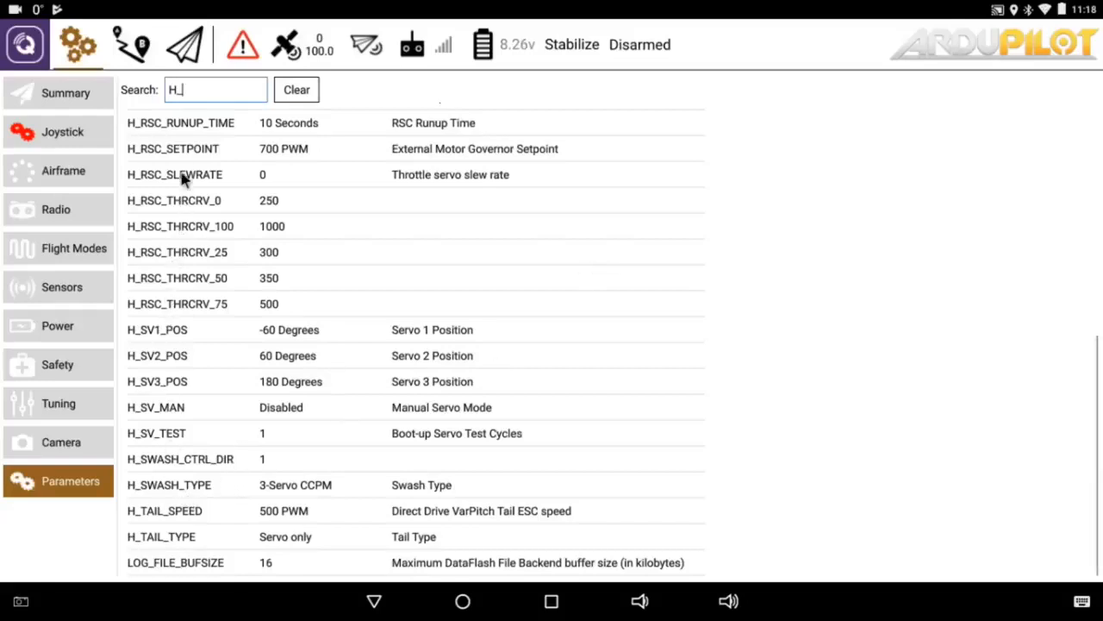
scroll(491, 288, "up", 3)
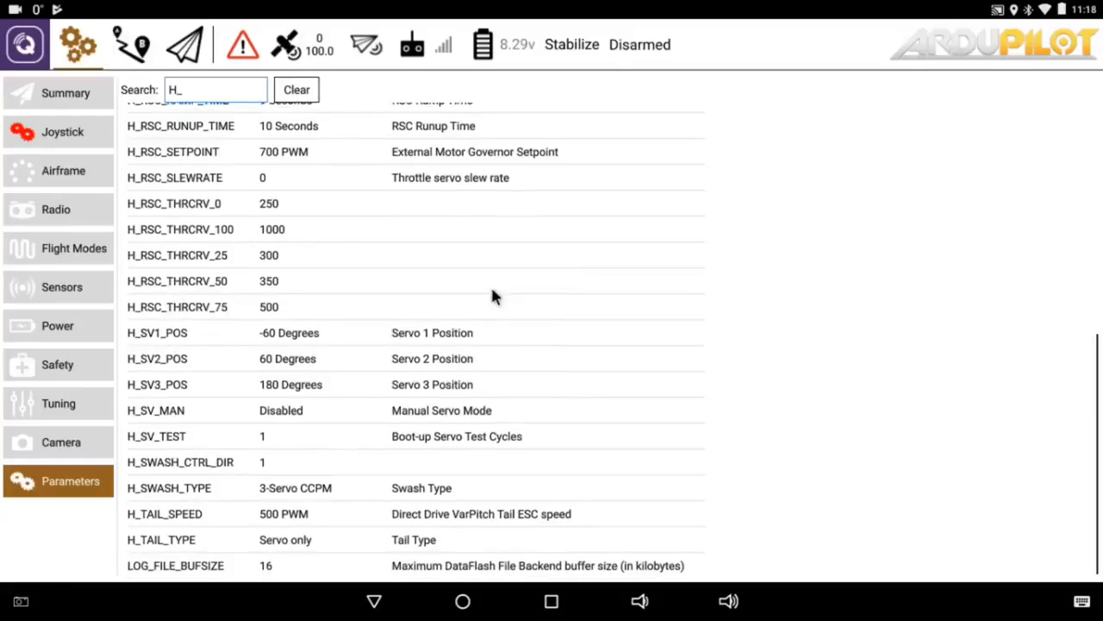
scroll(494, 296, "up", 3)
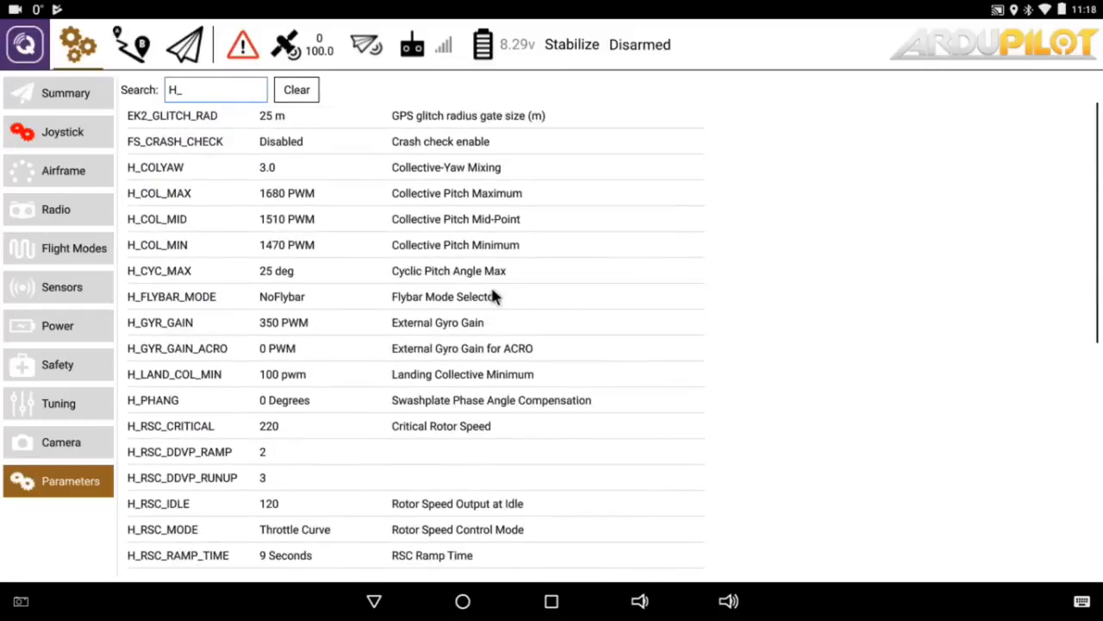
scroll(609, 271, "down", 3)
scroll(609, 271, "up", 3)
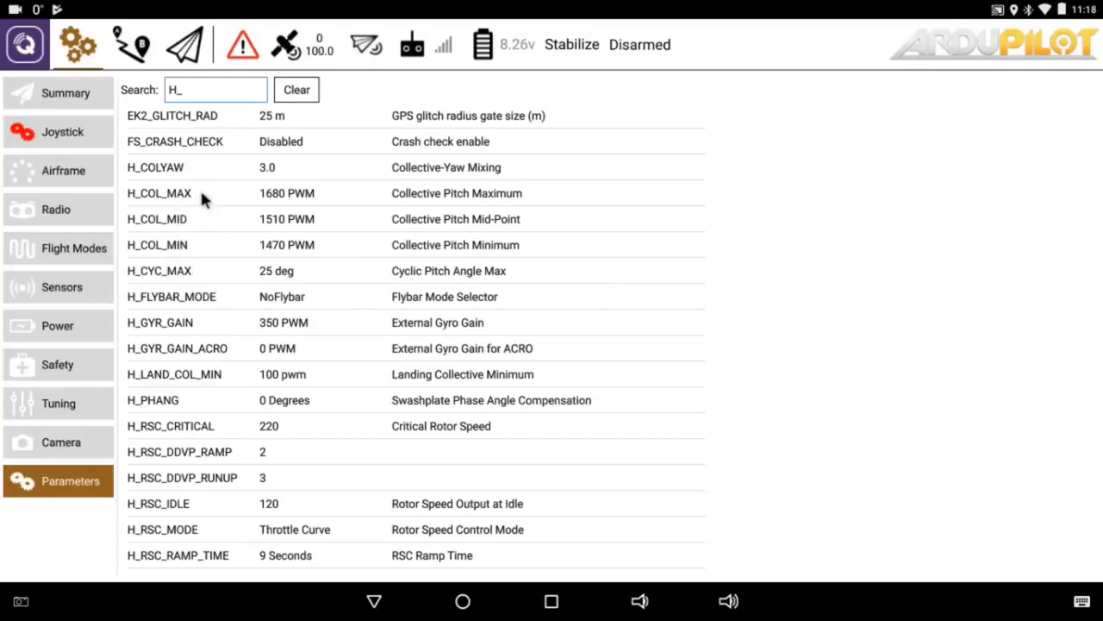
left_click(295, 91)
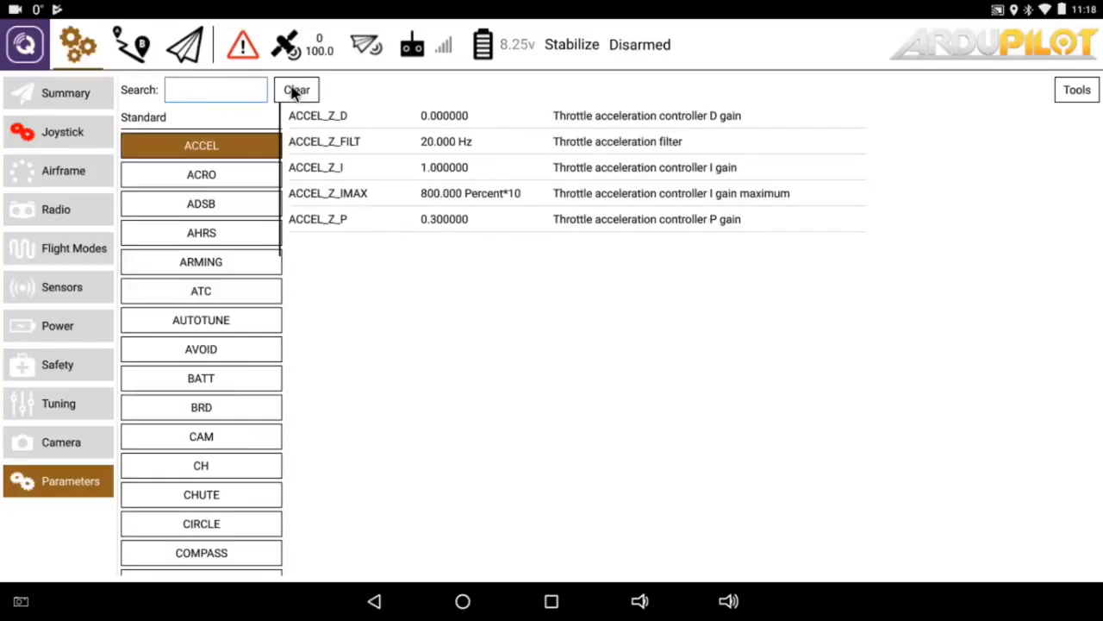
- Inspect the available options of BRD_SAFETYENABLE in the BRD parameter group, and close it without saving
left_click(248, 404)
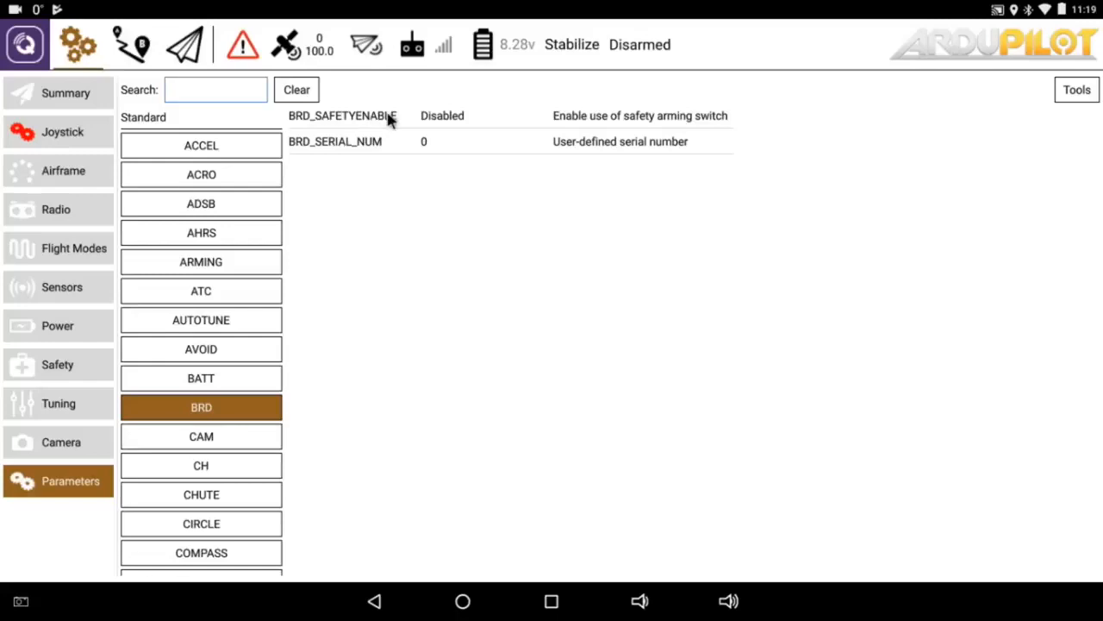
left_click(441, 121)
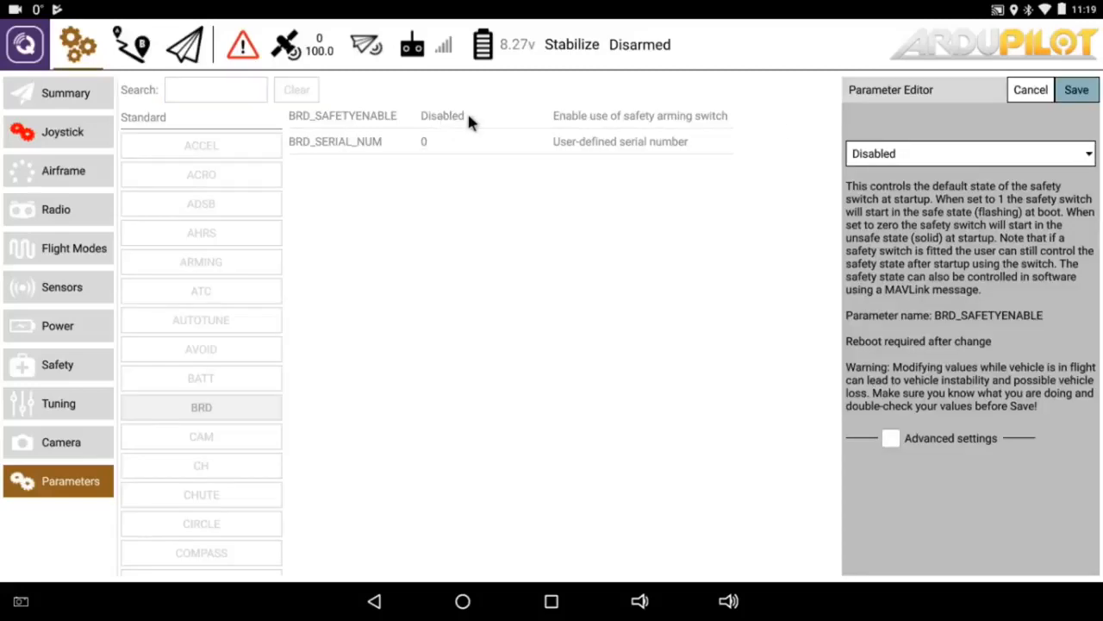
left_click(1089, 156)
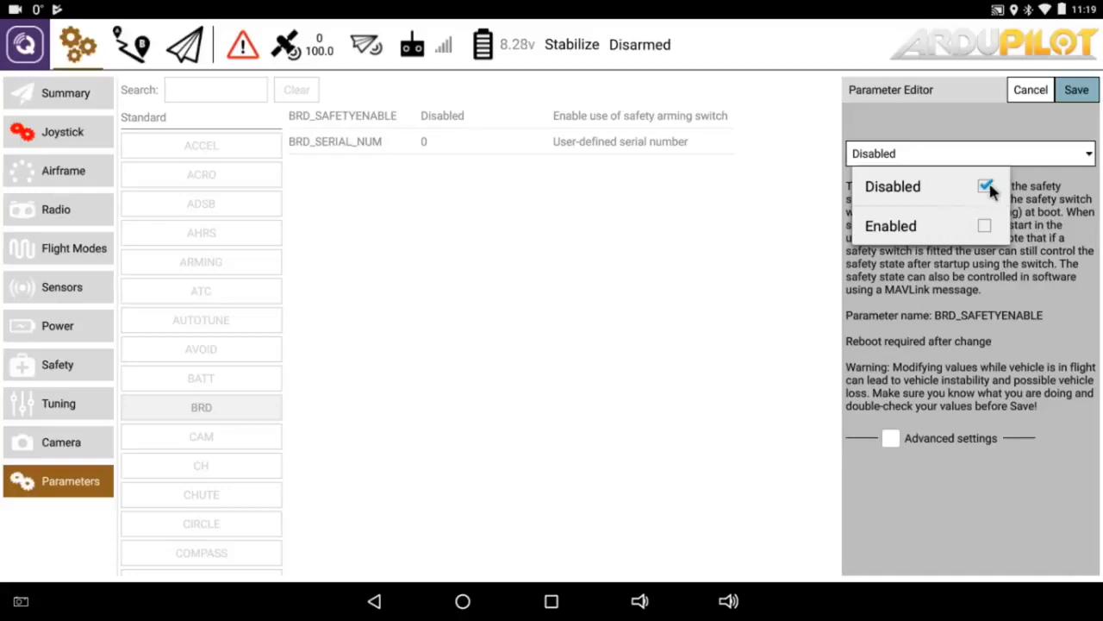
left_click(1035, 91)
left_click(1033, 91)
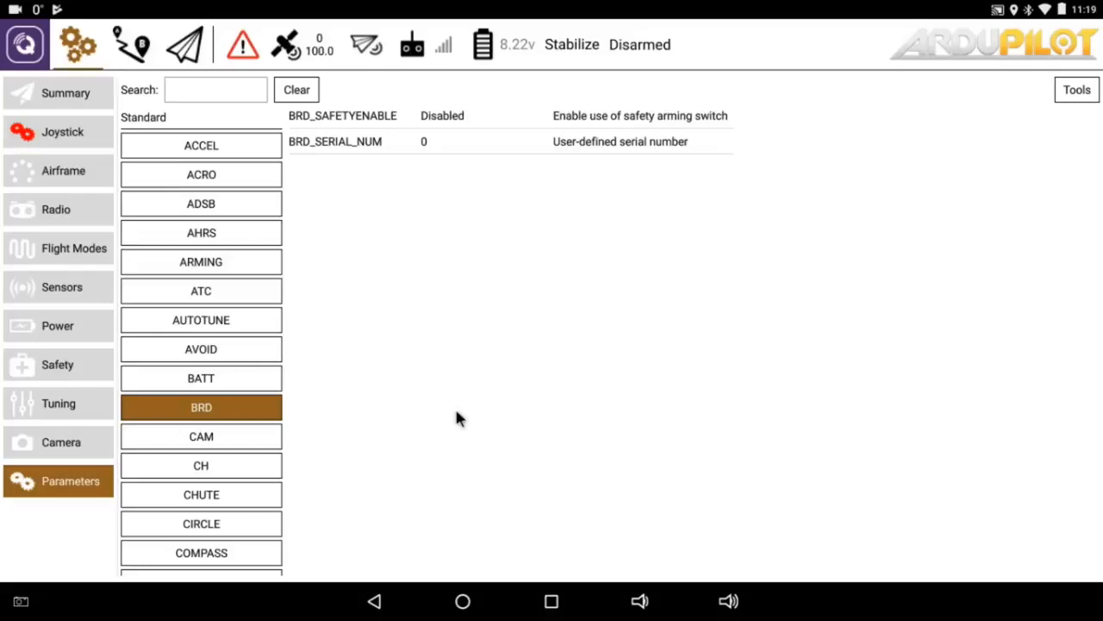
- Search the parameters for "Disarm" and read the DISARM_DELAY description, closing it without saving
left_click(219, 90)
type("D")
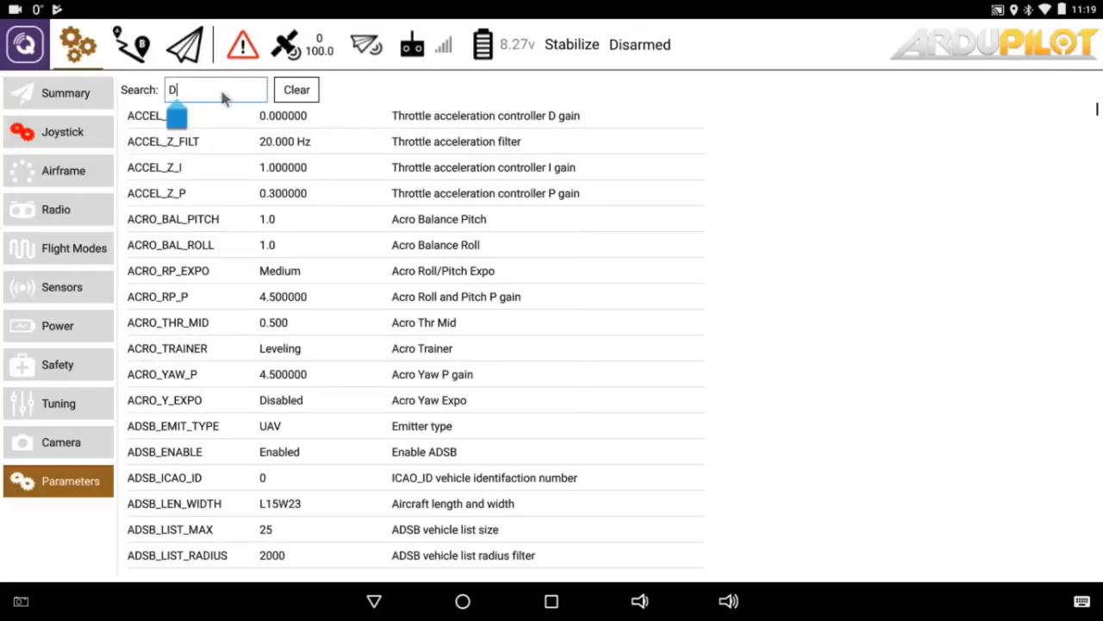
type("isarm")
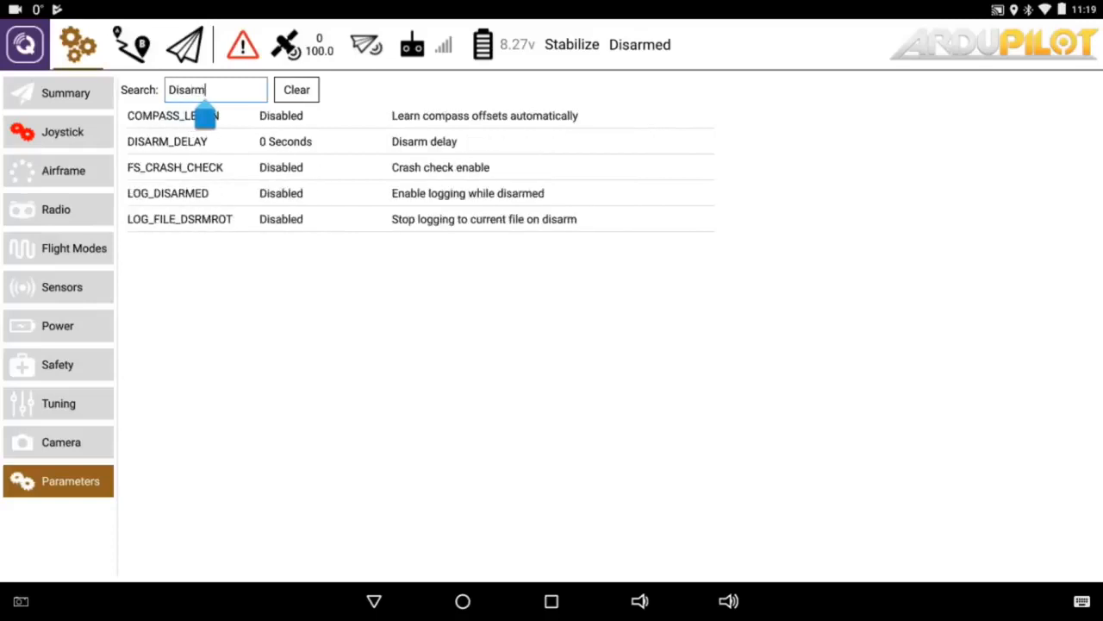
left_click(180, 143)
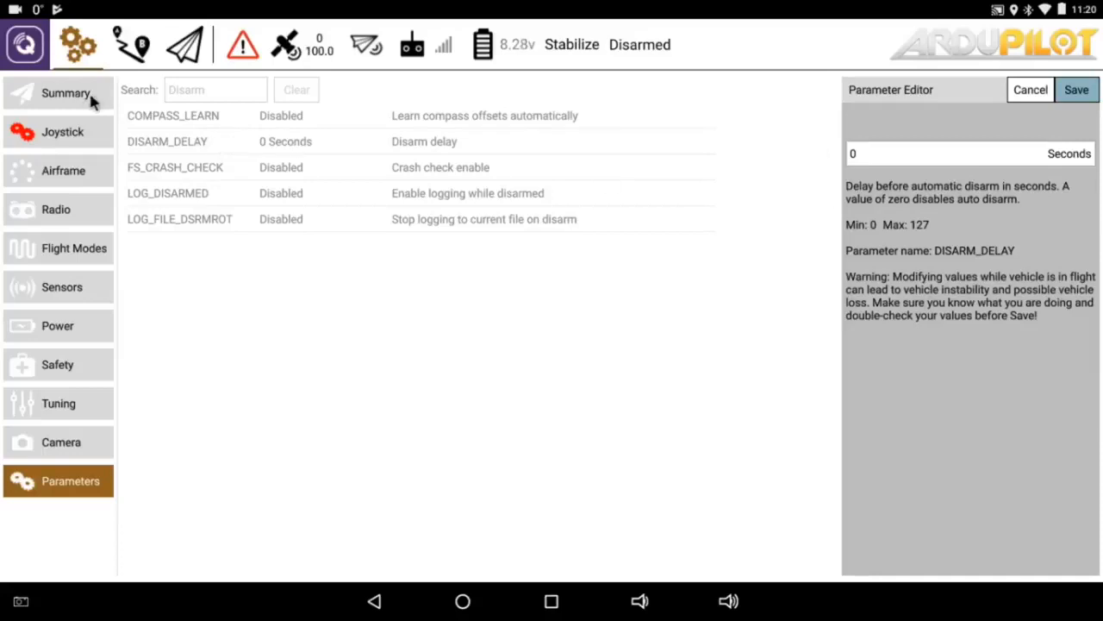
left_click(1032, 90)
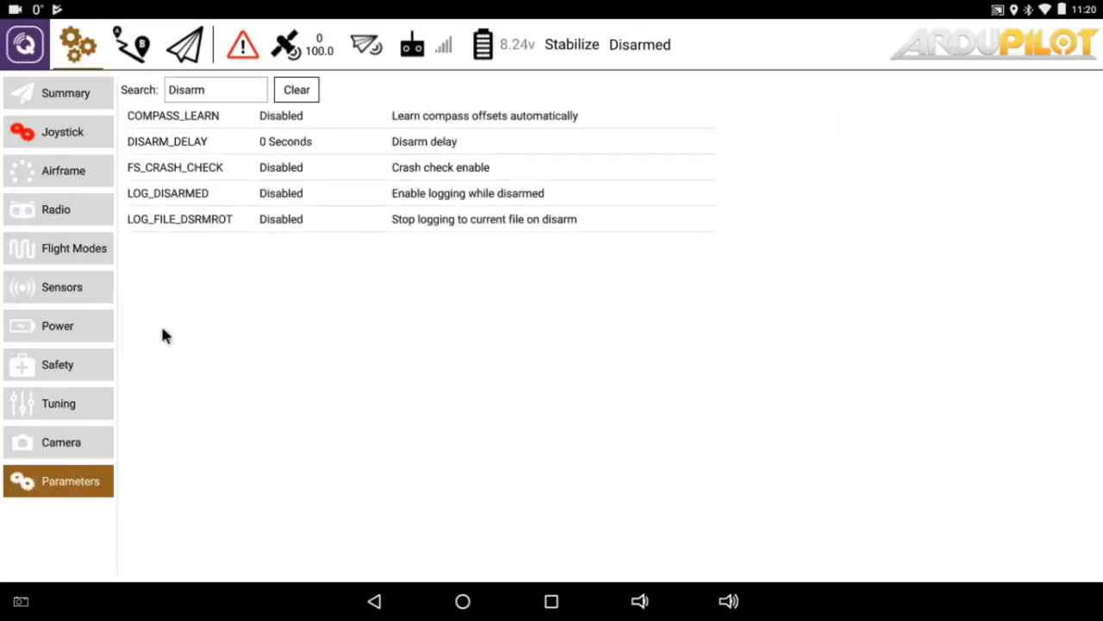
- Replace the search with "H_" and view the H_CYC_MAX parameter details, closing them without saving
left_click(296, 92)
left_click(204, 90)
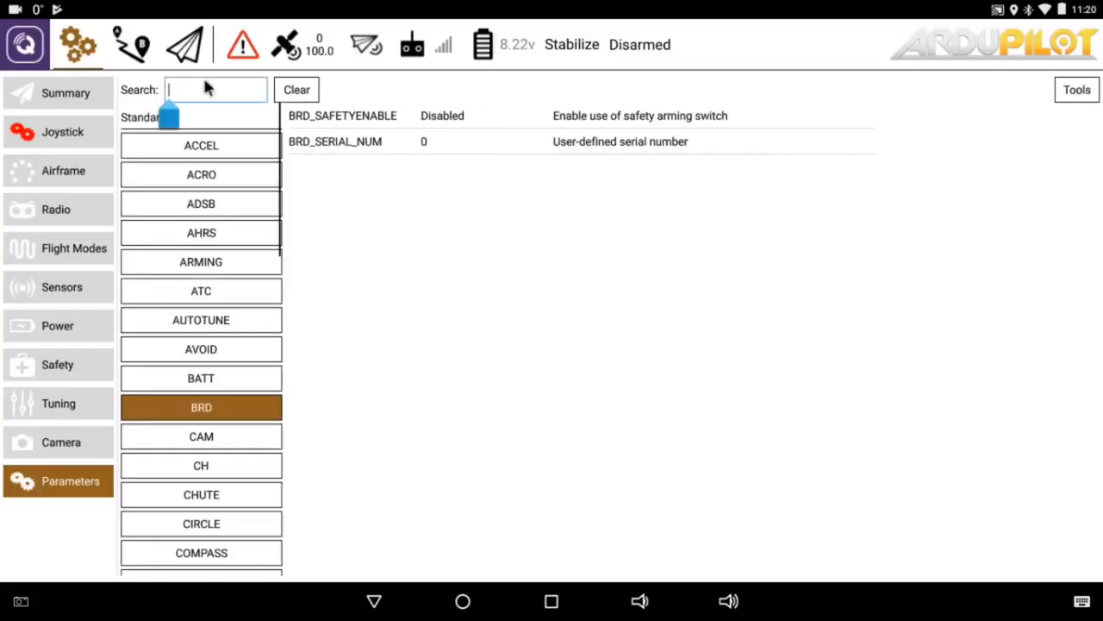
type("H_")
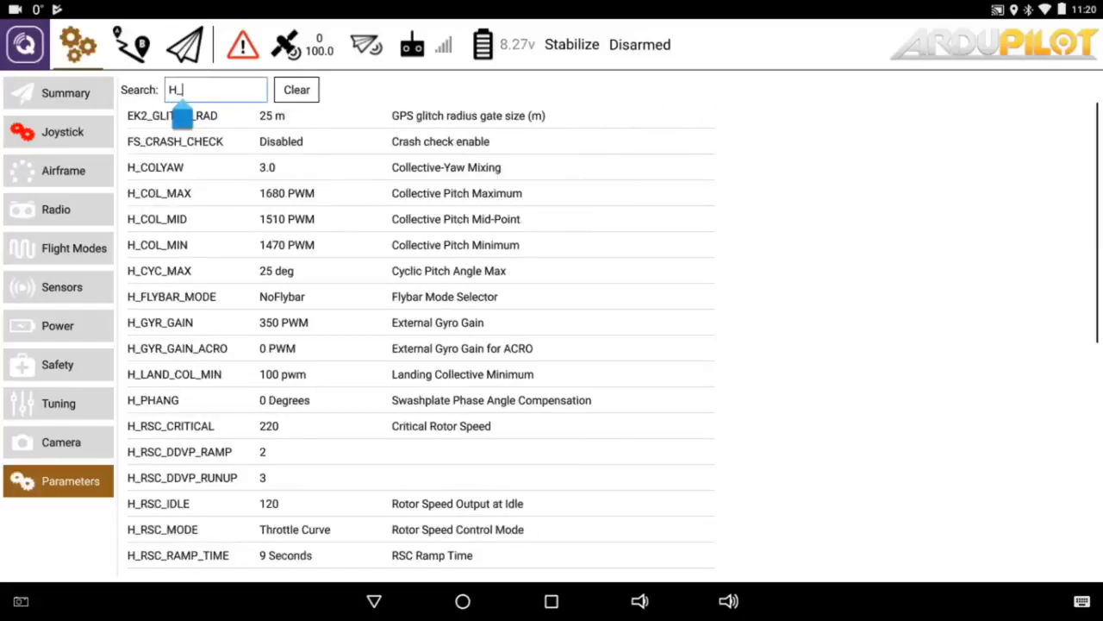
left_click(681, 270)
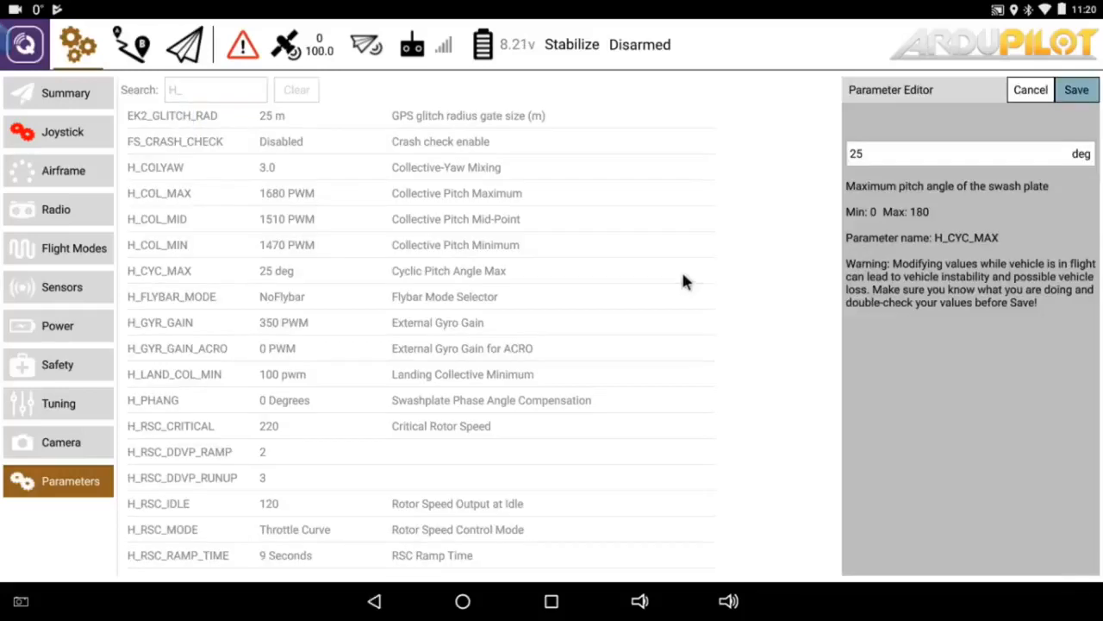
left_click(1033, 92)
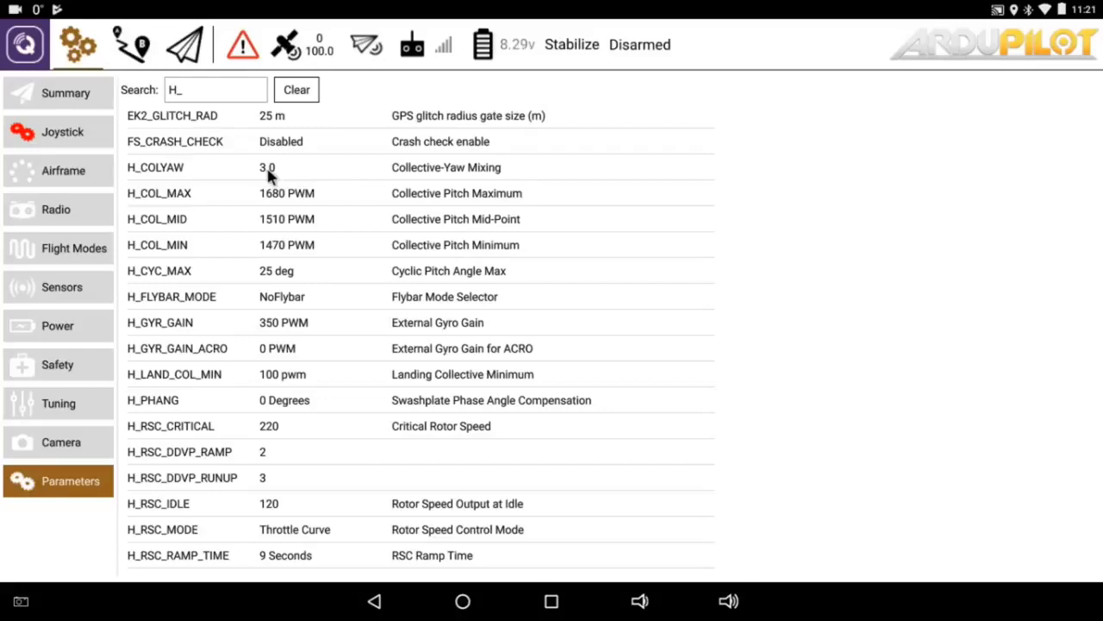
- Read the vehicle message log for the firmware version and warnings, and close it
left_click(243, 47)
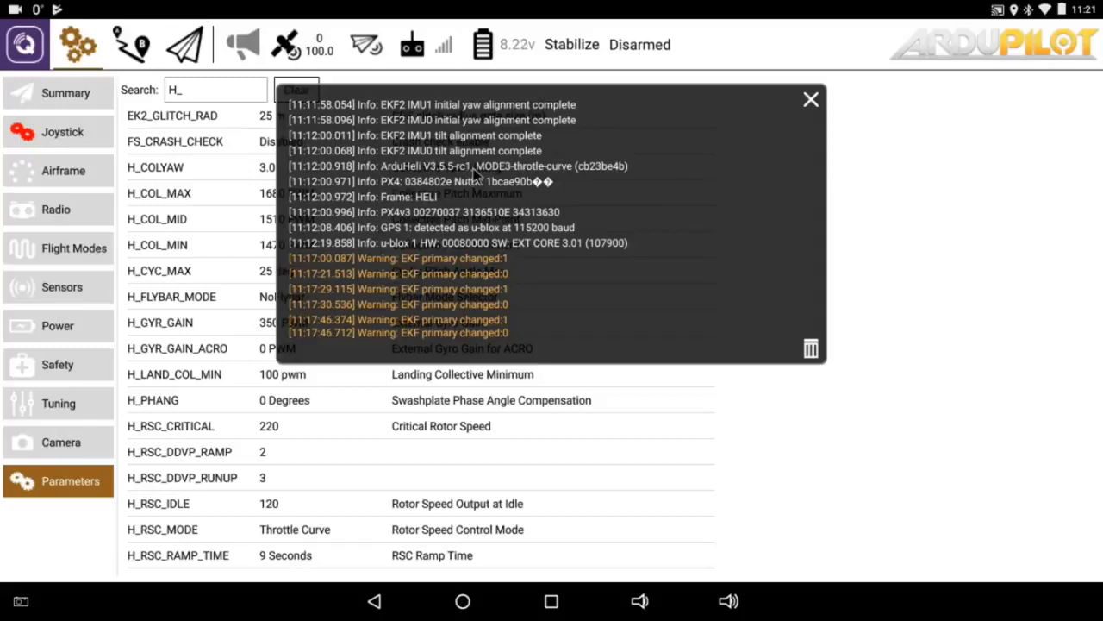
left_click(811, 100)
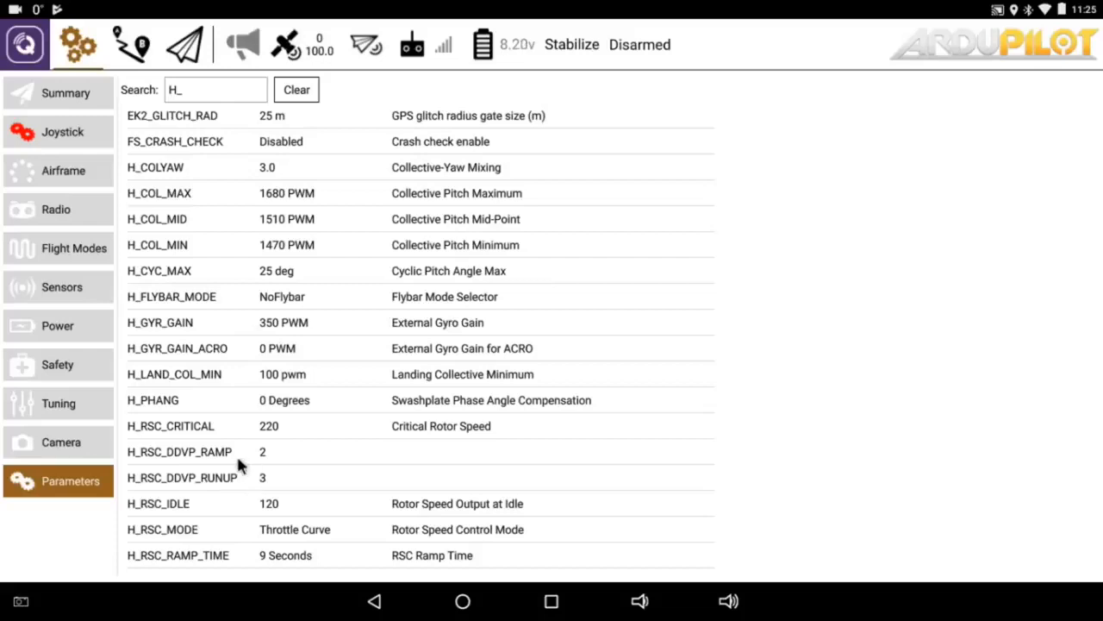
- Read the description and allowed range of the H_RSC_SLEWRATE throttle servo slew rate, and close it without saving
scroll(715, 438, "down", 4)
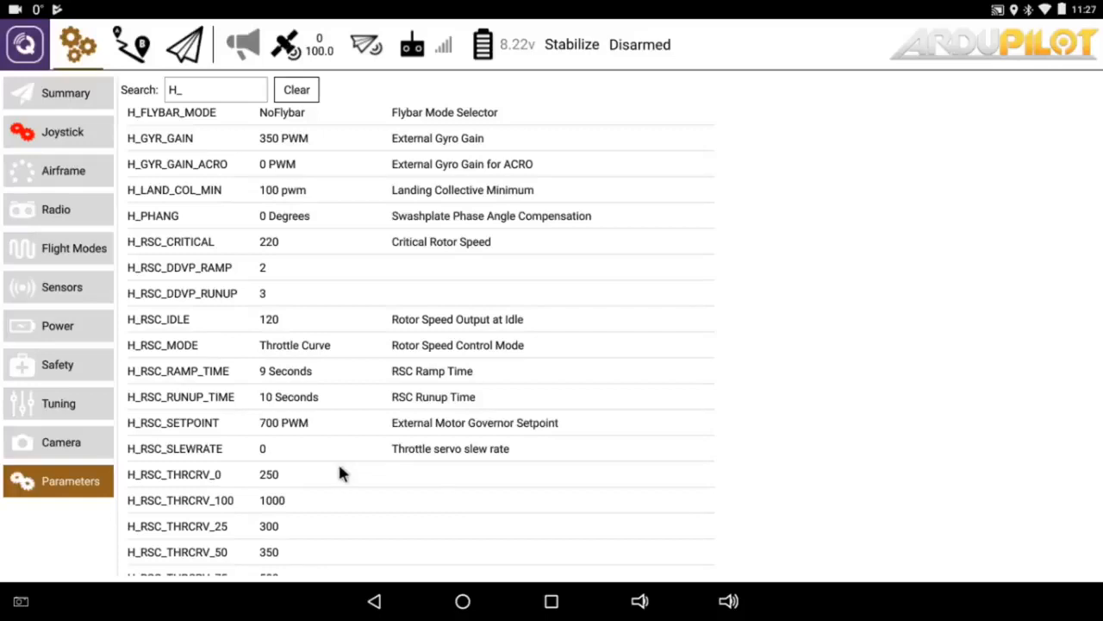
left_click(440, 450)
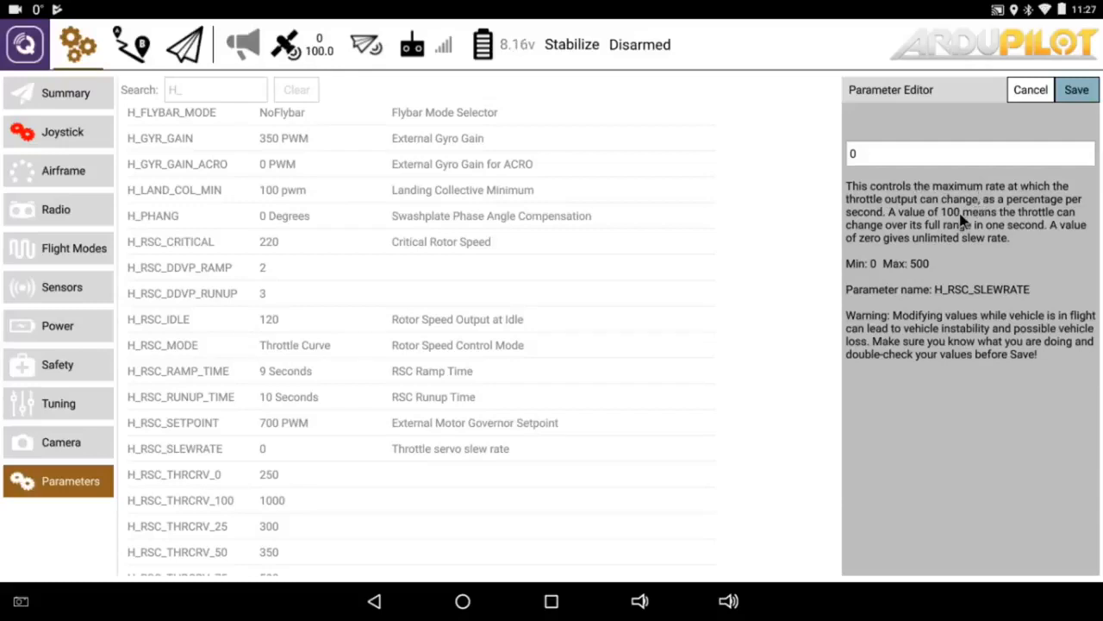
left_click(1031, 91)
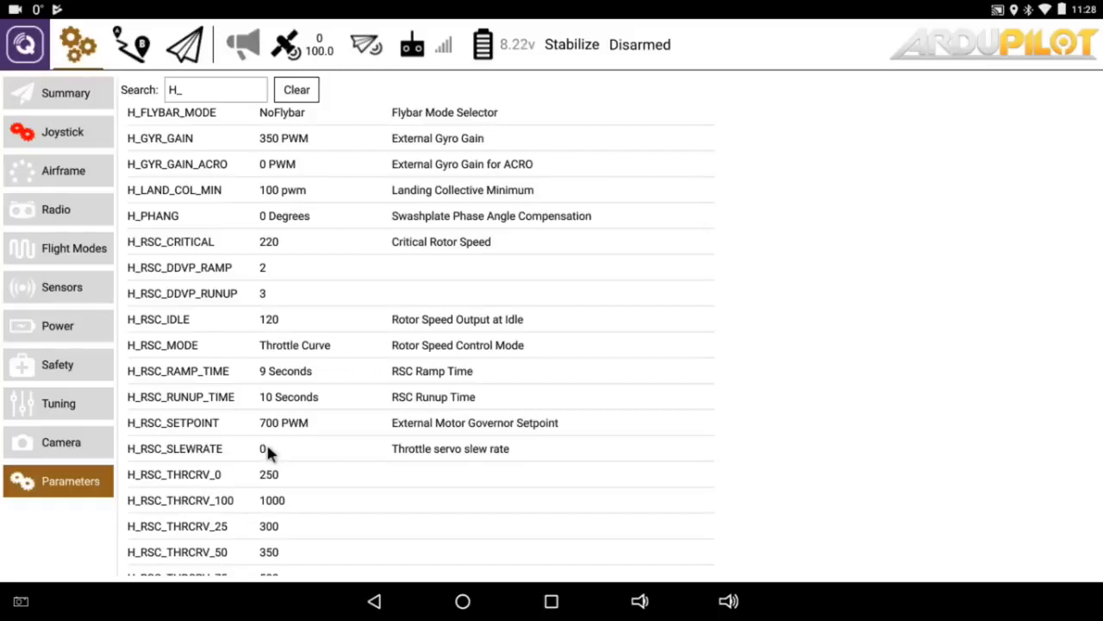
- Check the available swash type options of H_SWASH_TYPE, and close the parameter without saving
scroll(352, 398, "down", 5)
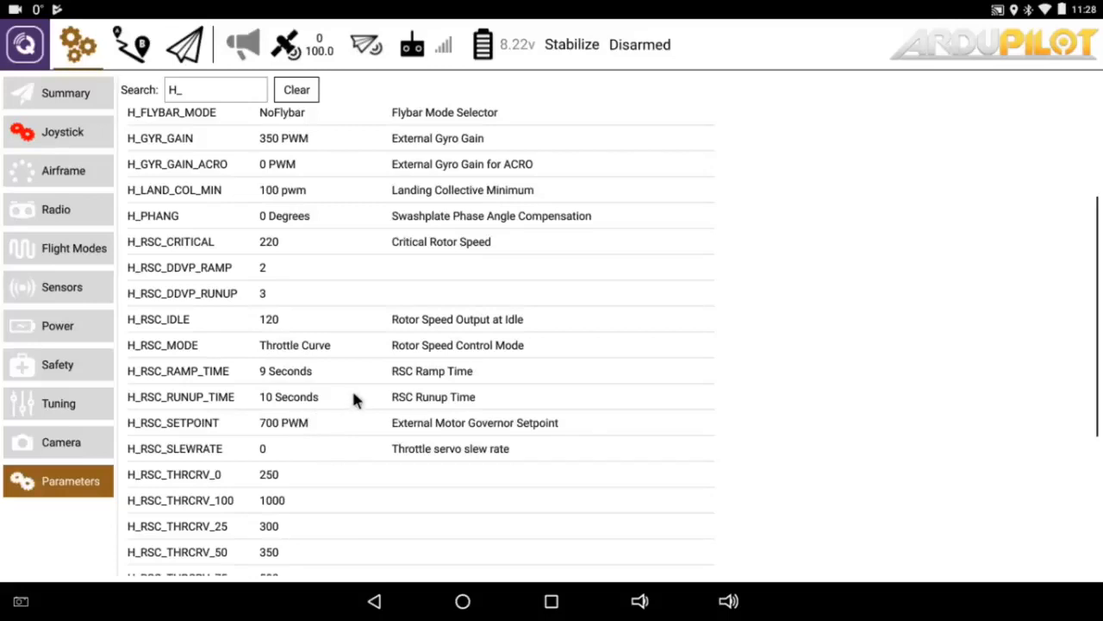
scroll(353, 397, "down", 1)
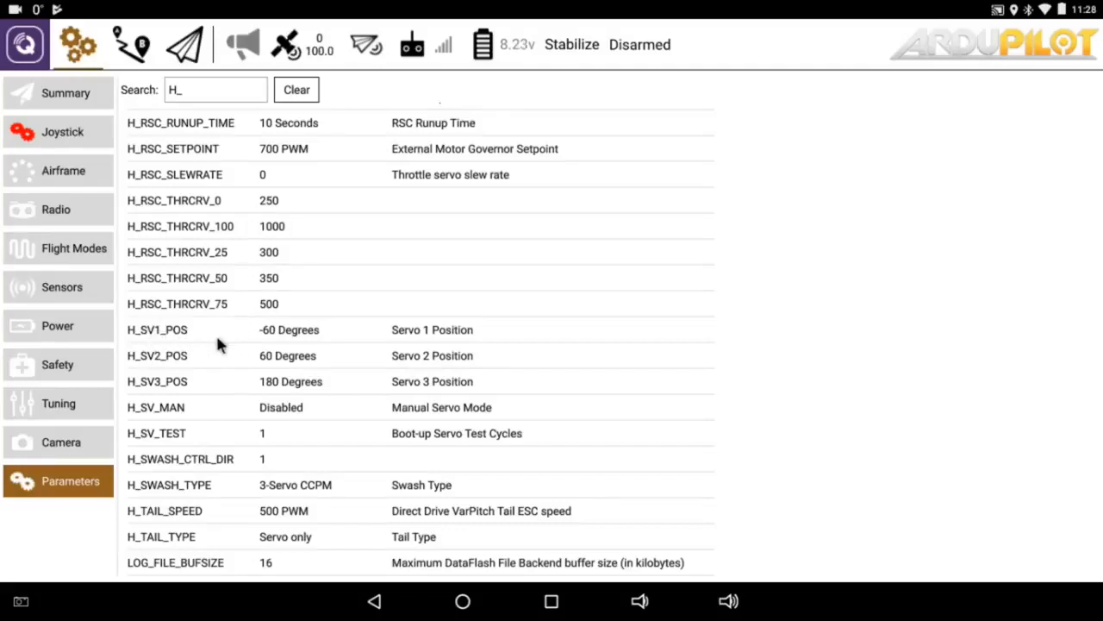
left_click(291, 491)
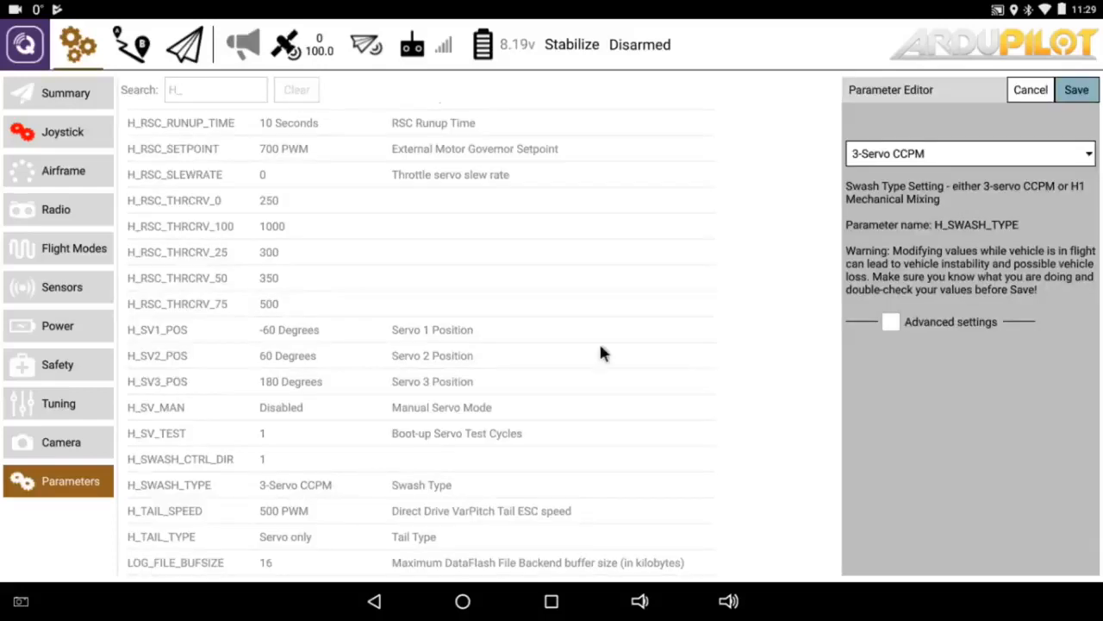
left_click(1089, 155)
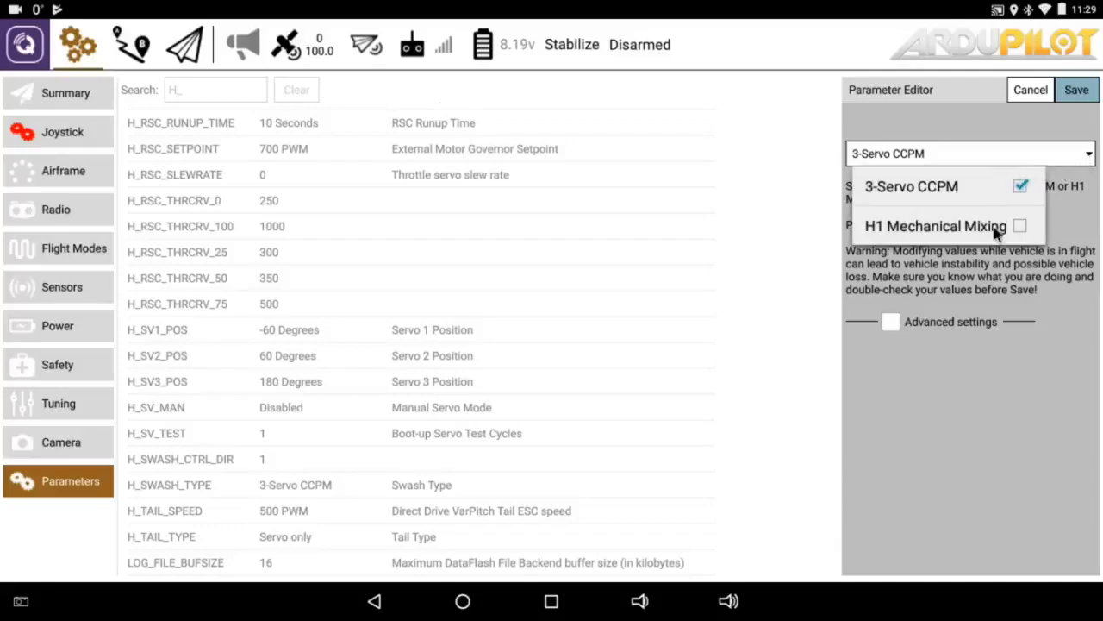
left_click(1040, 94)
left_click(1031, 90)
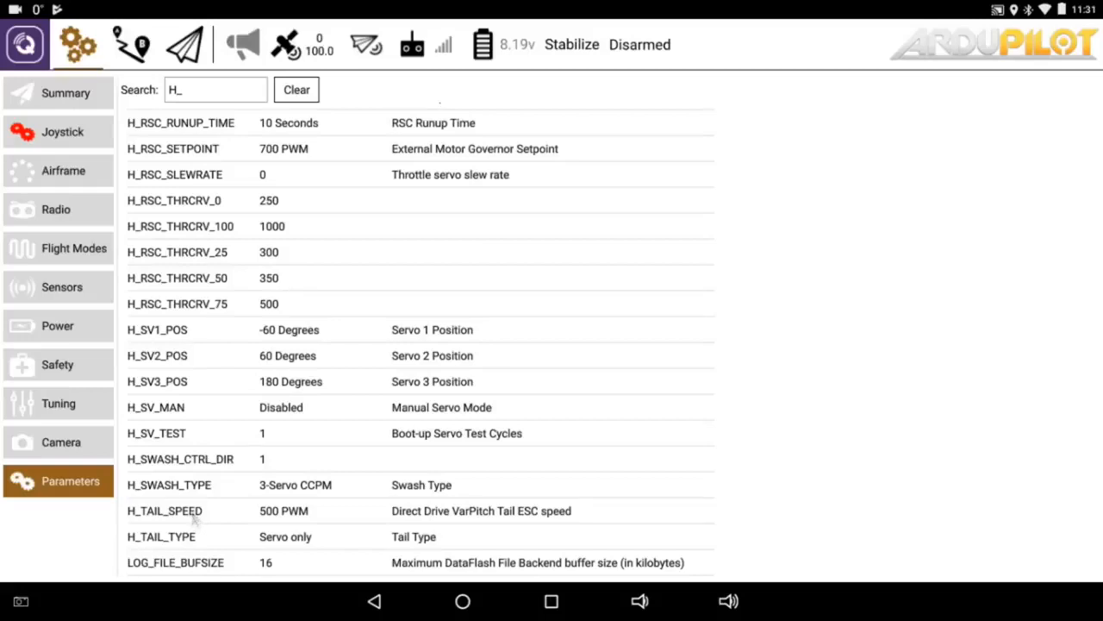
- Check the available tail type options of H_TAIL_TYPE, and close the parameter without saving
left_click(283, 536)
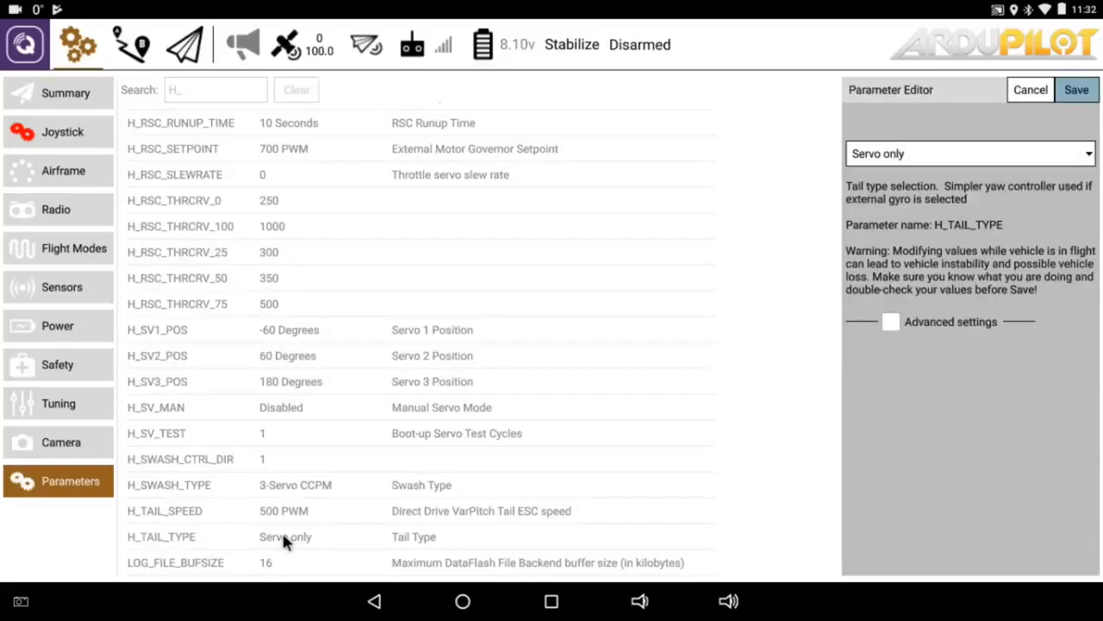
left_click(1090, 153)
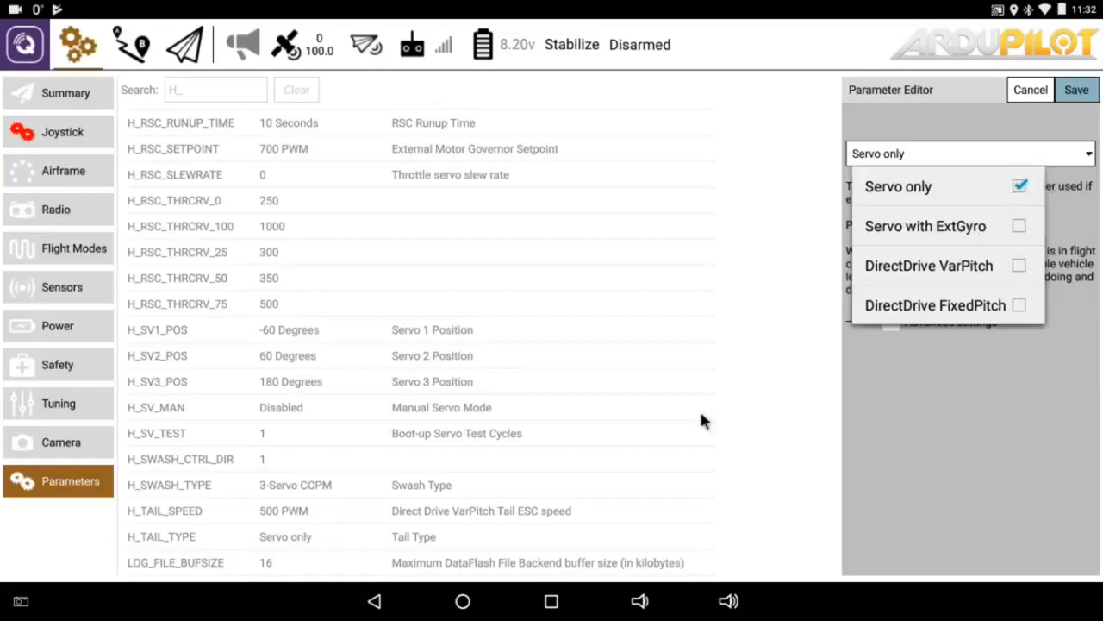
left_click(1031, 94)
left_click(1035, 99)
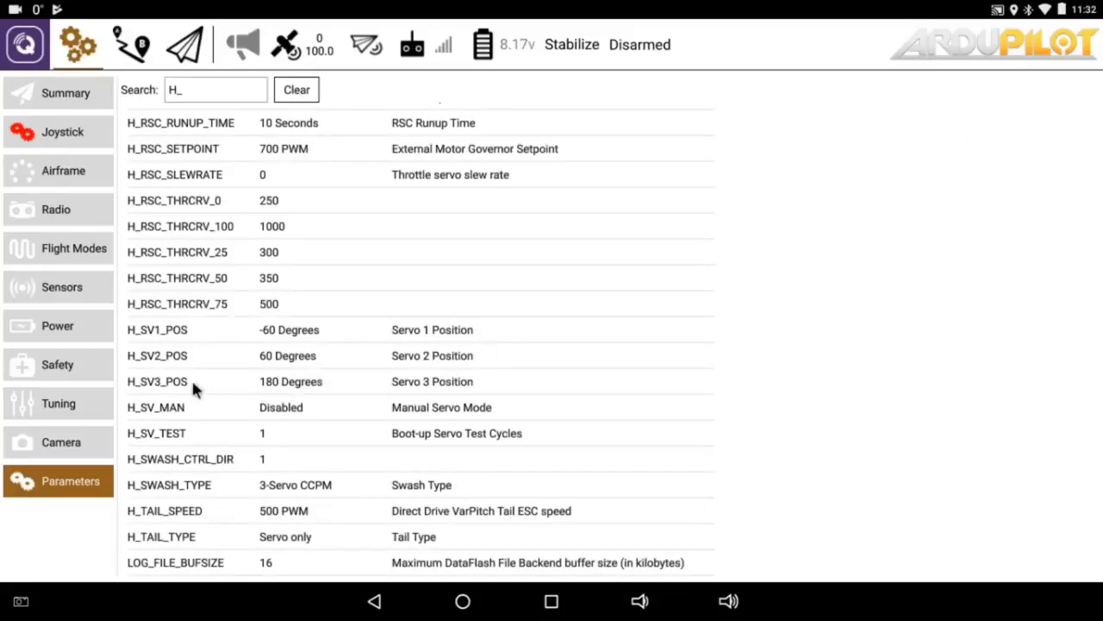
- Replace the parameter search with "SERVO"
left_click(193, 92)
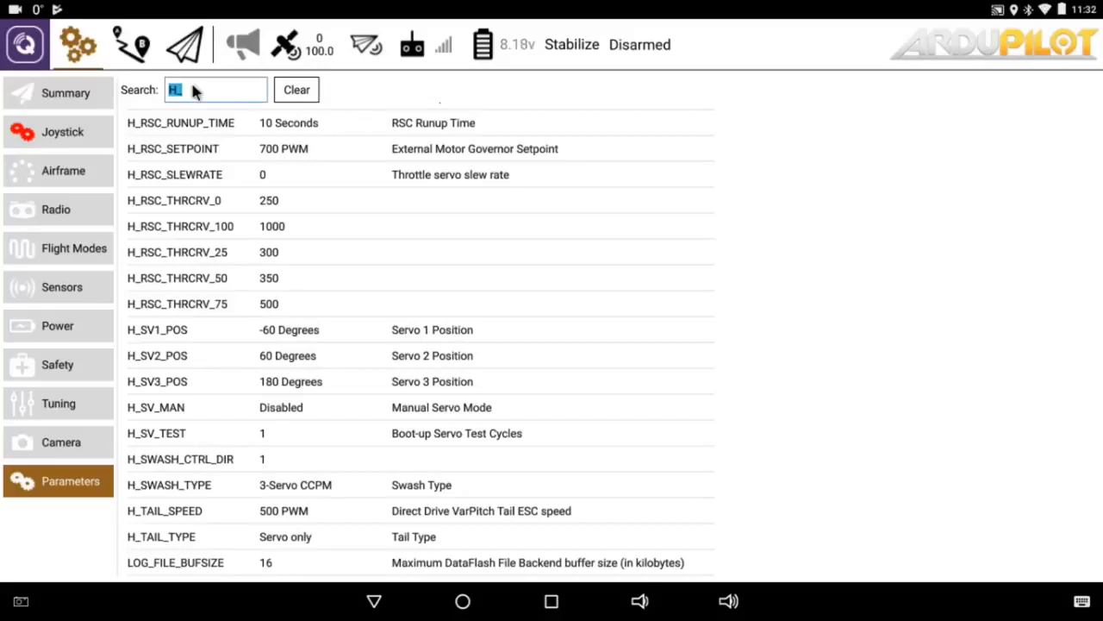
type("SERVo")
key("BackSpace")
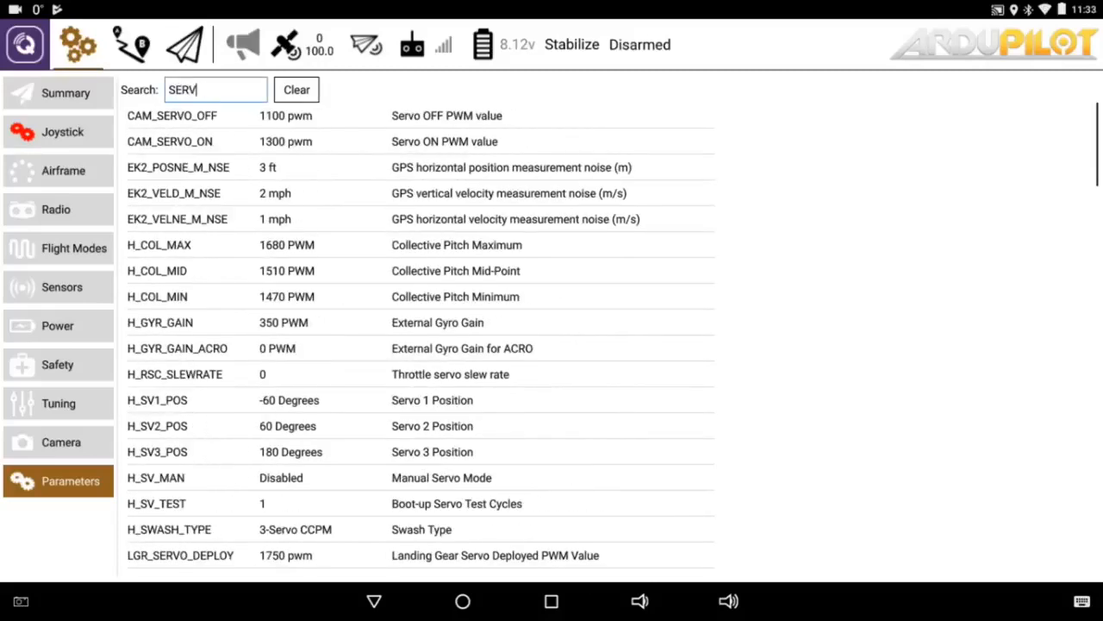
type("O_")
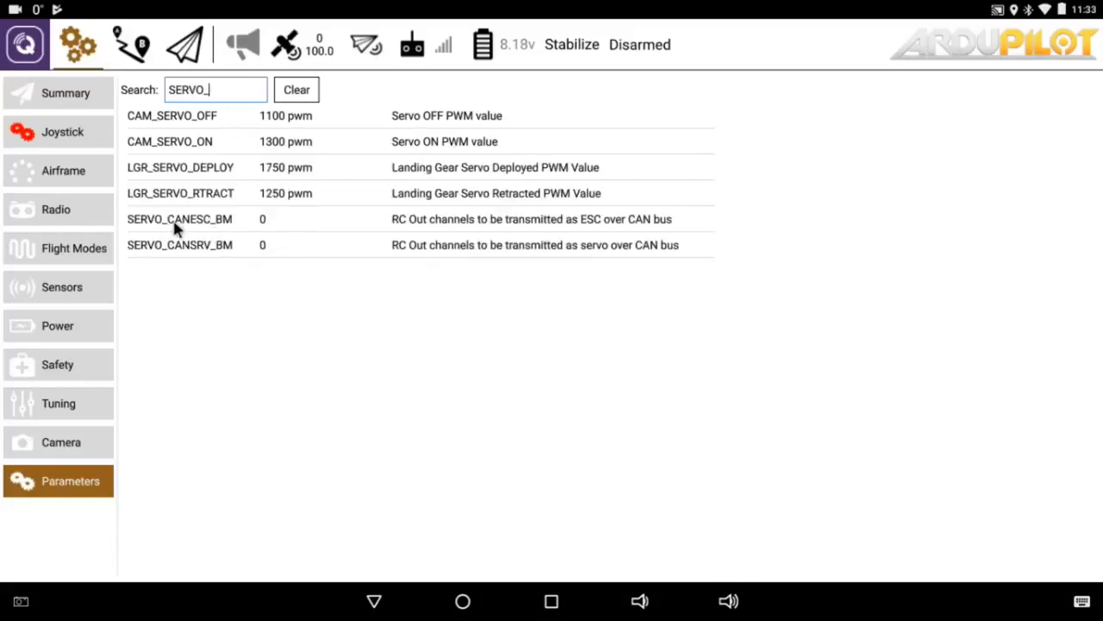
key("BackSpace")
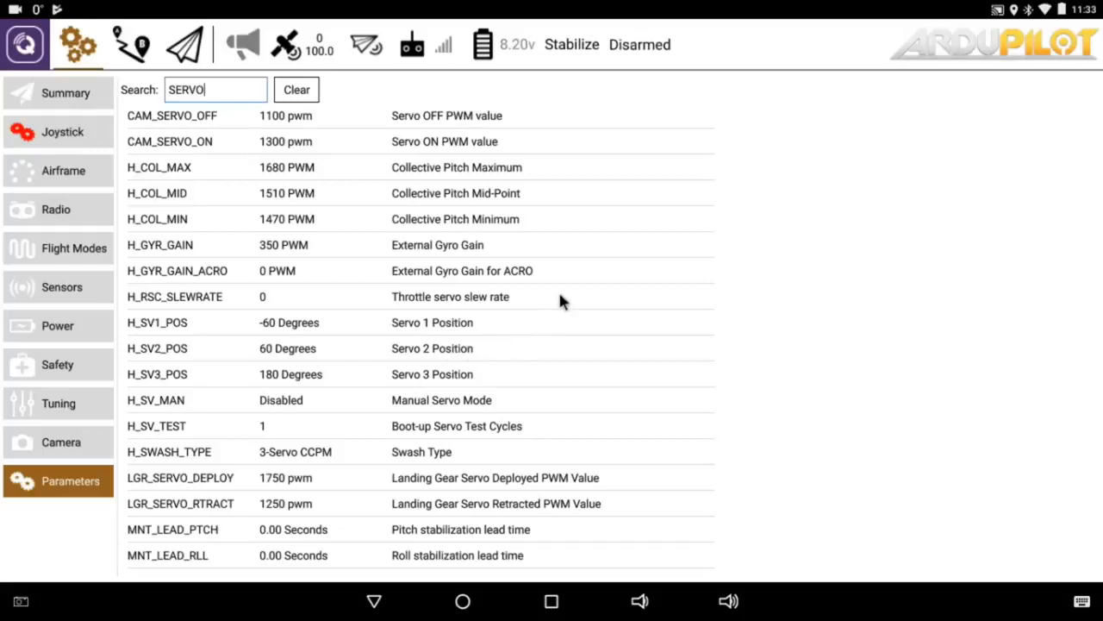
- Examine the function, maximum, minimum, reversed and trim parameters of servo outputs 1 to 9
scroll(586, 296, "down", 10)
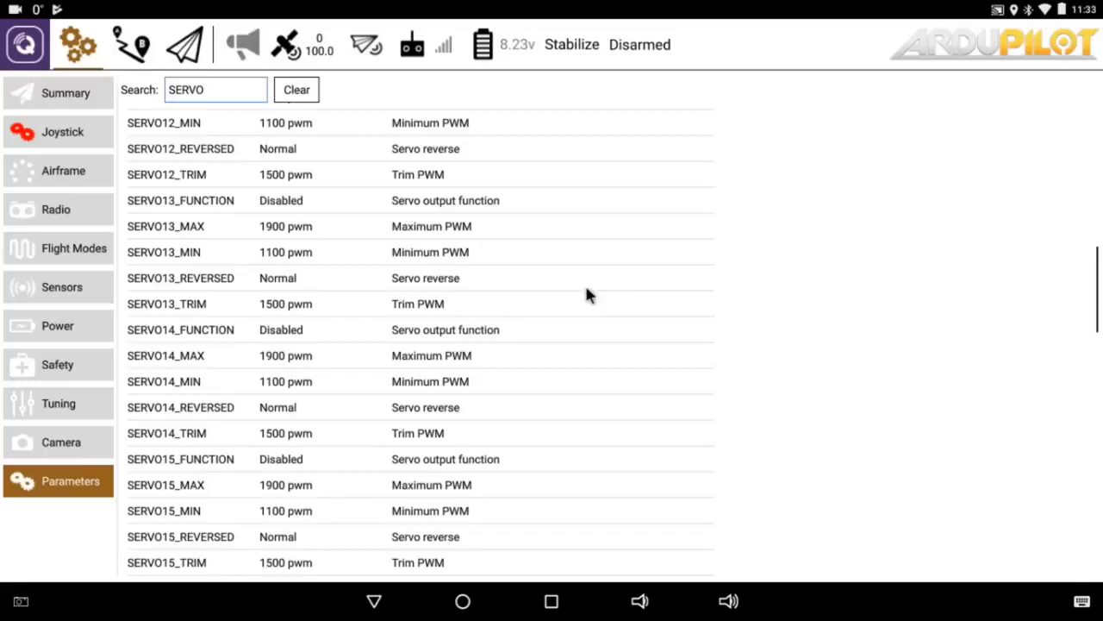
scroll(587, 296, "down", 10)
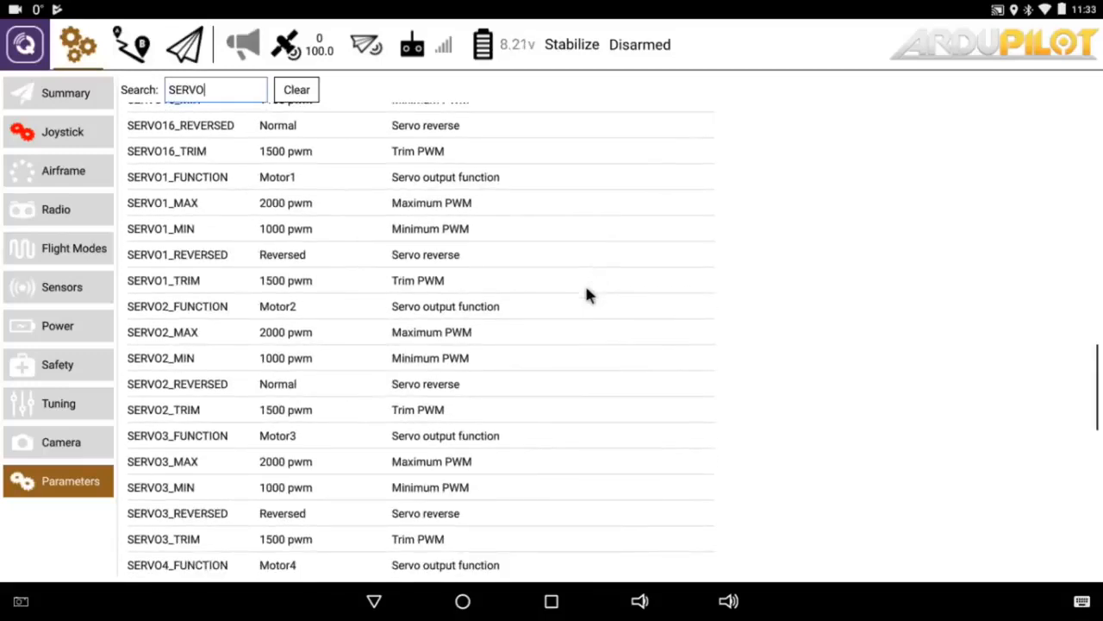
scroll(586, 291, "down", 4)
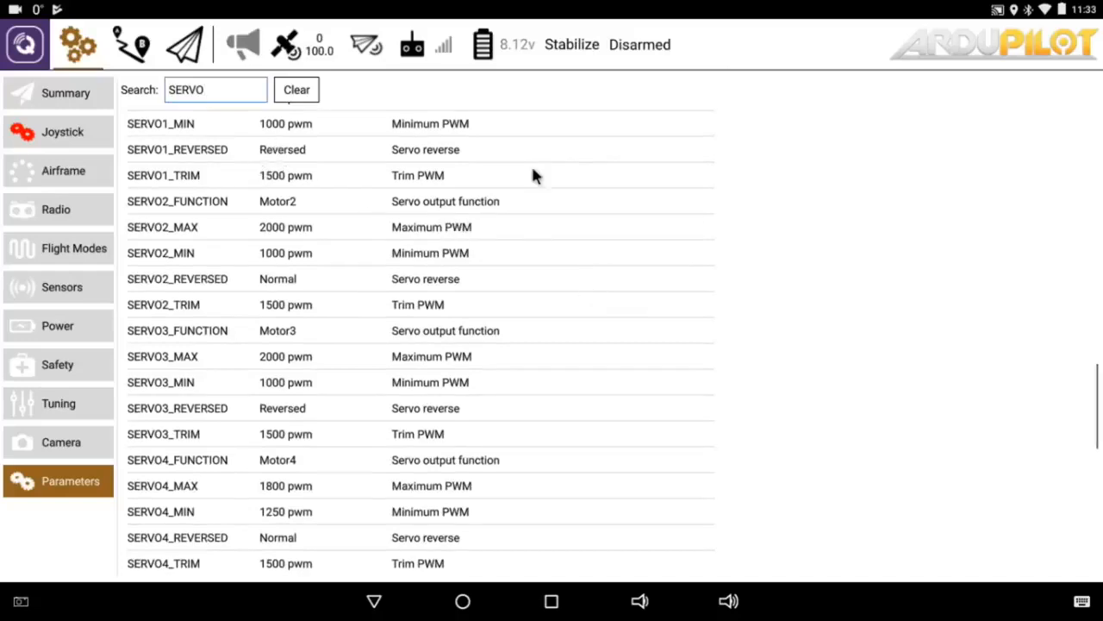
scroll(532, 175, "up", 4)
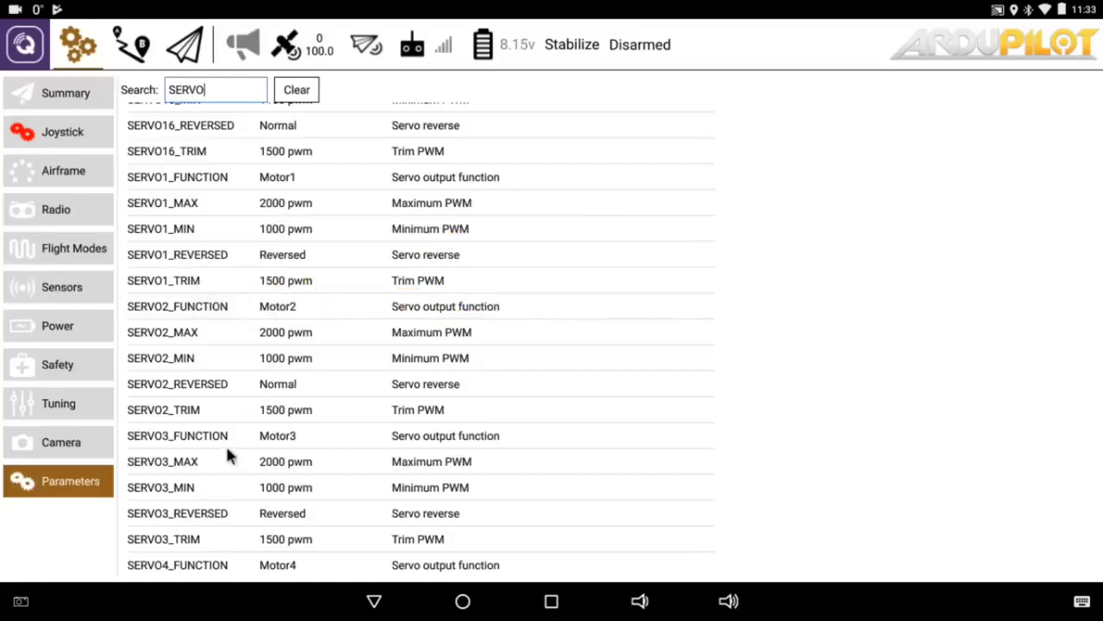
scroll(380, 393, "down", 5)
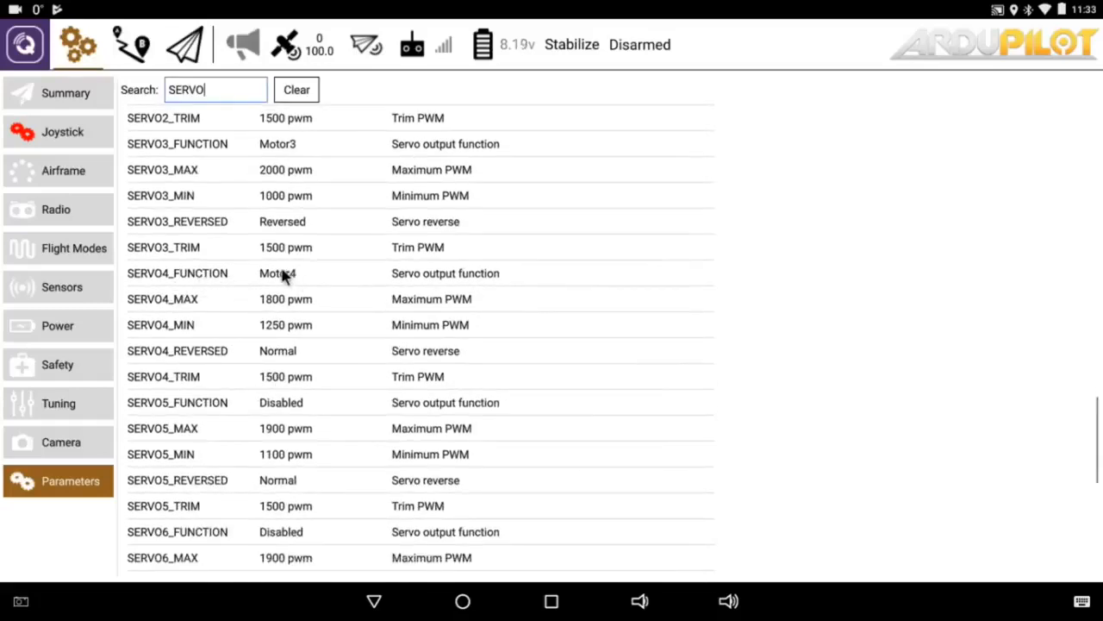
scroll(289, 328, "down", 1)
scroll(289, 327, "down", 5)
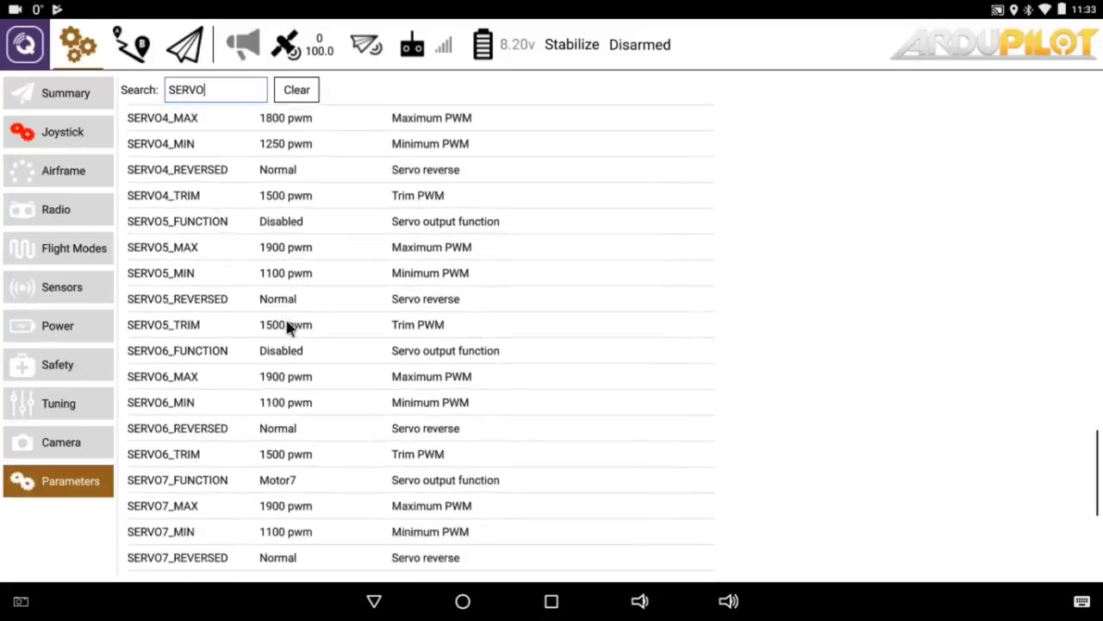
scroll(289, 327, "down", 2)
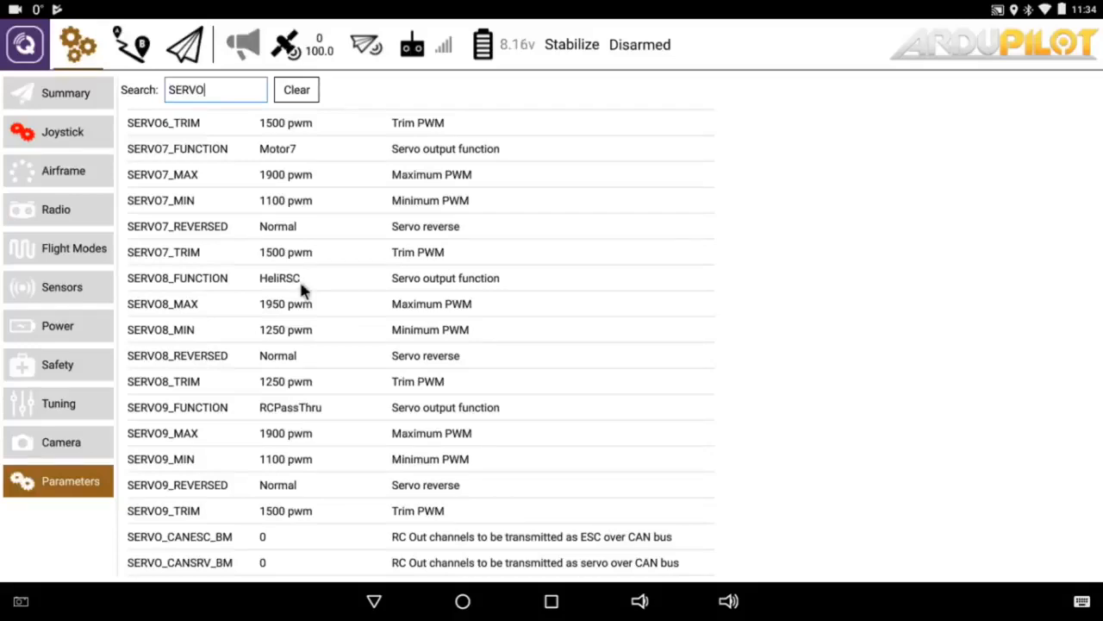
scroll(327, 306, "up", 2)
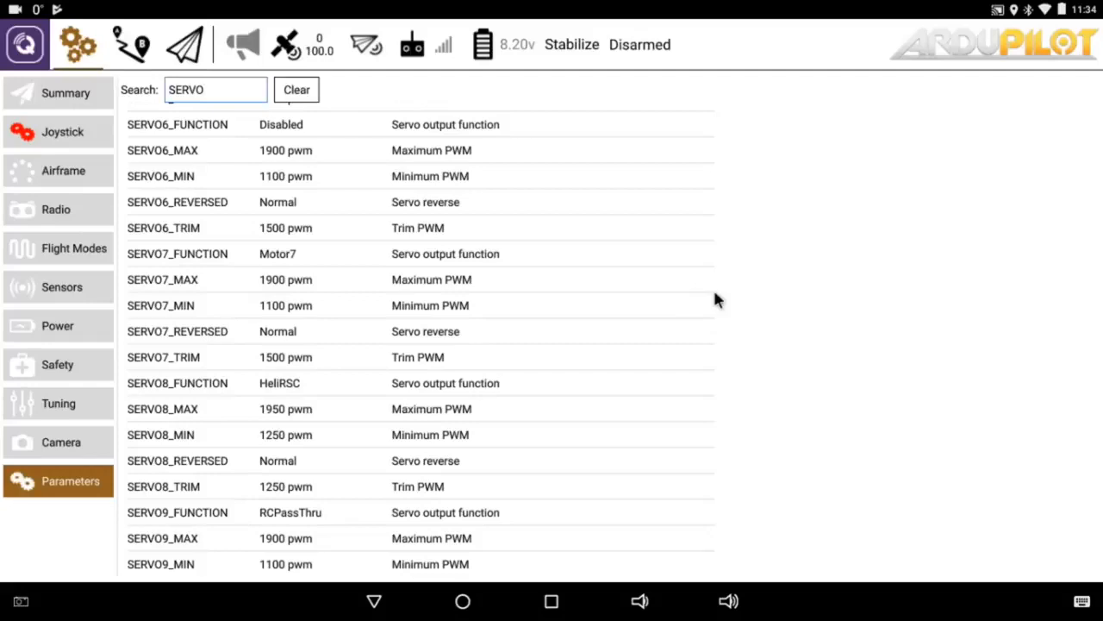
scroll(714, 299, "down", 2)
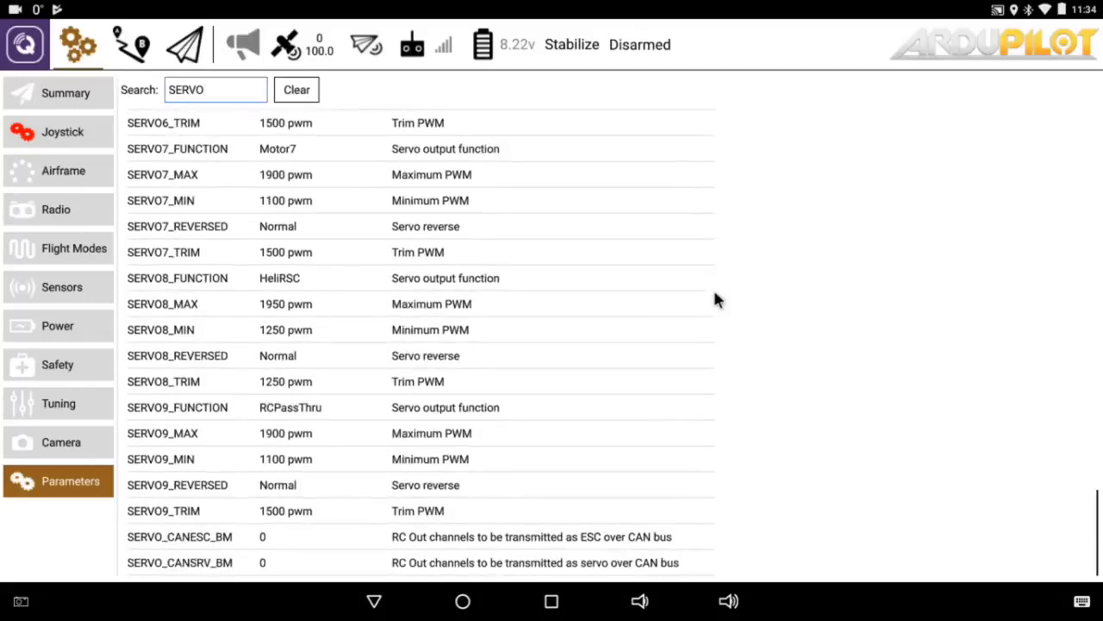
scroll(715, 299, "up", 10)
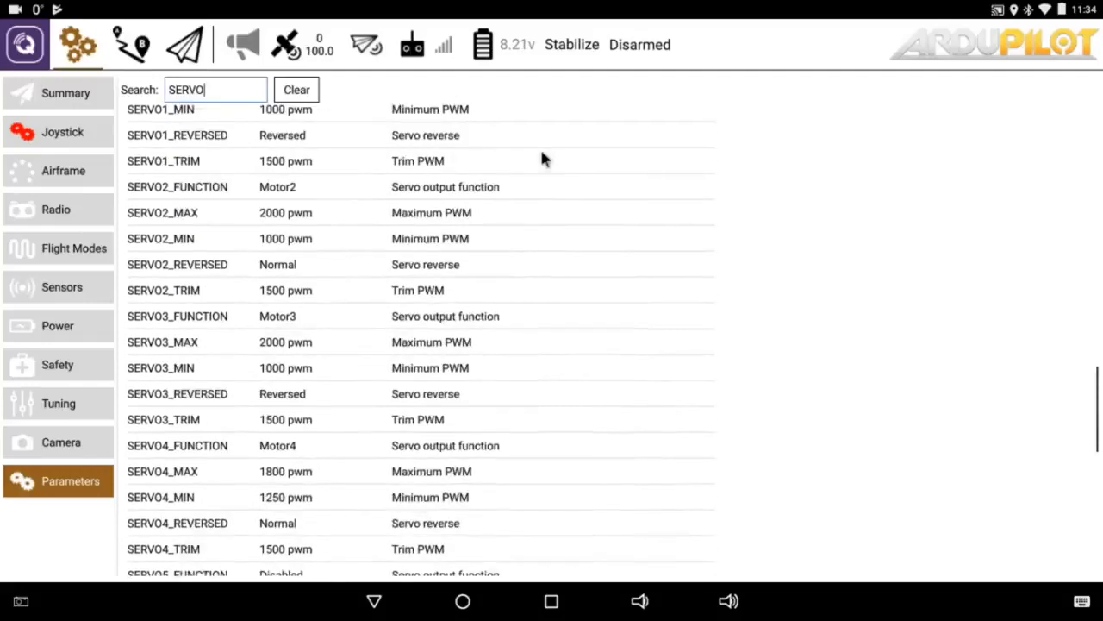
- View the Flight Modes and Radio setup pages, and return to the full parameter list
left_click(53, 247)
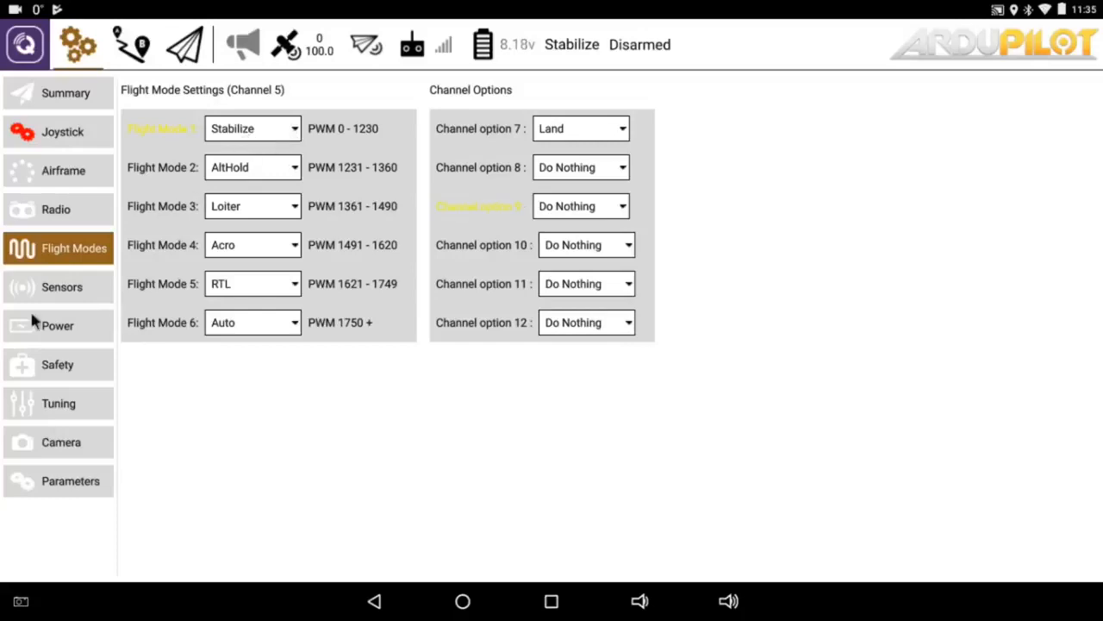
left_click(71, 216)
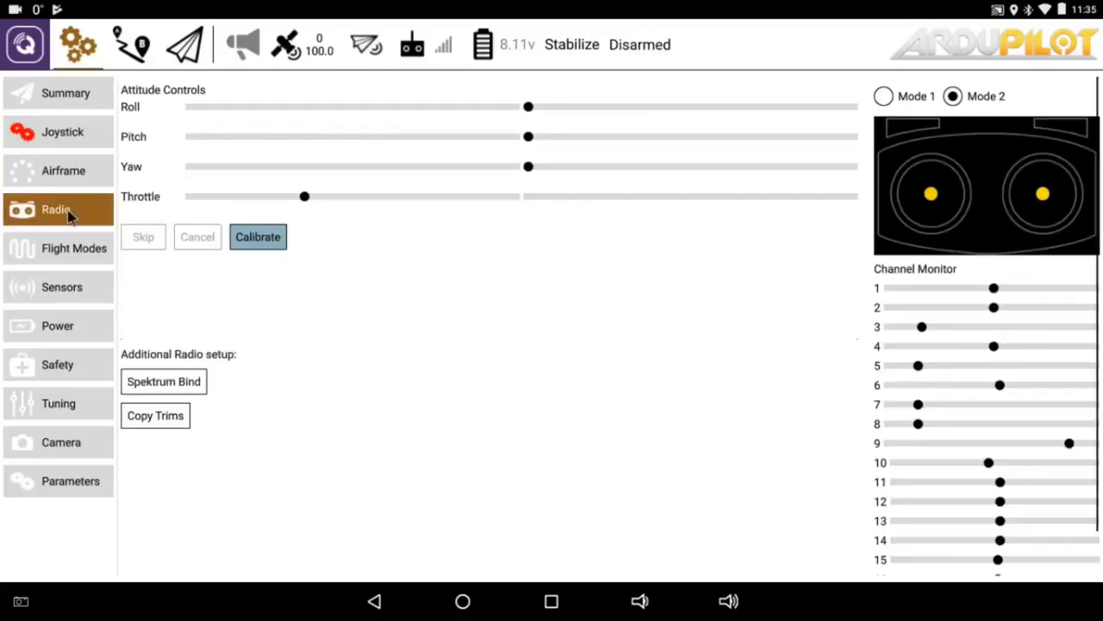
left_click(58, 486)
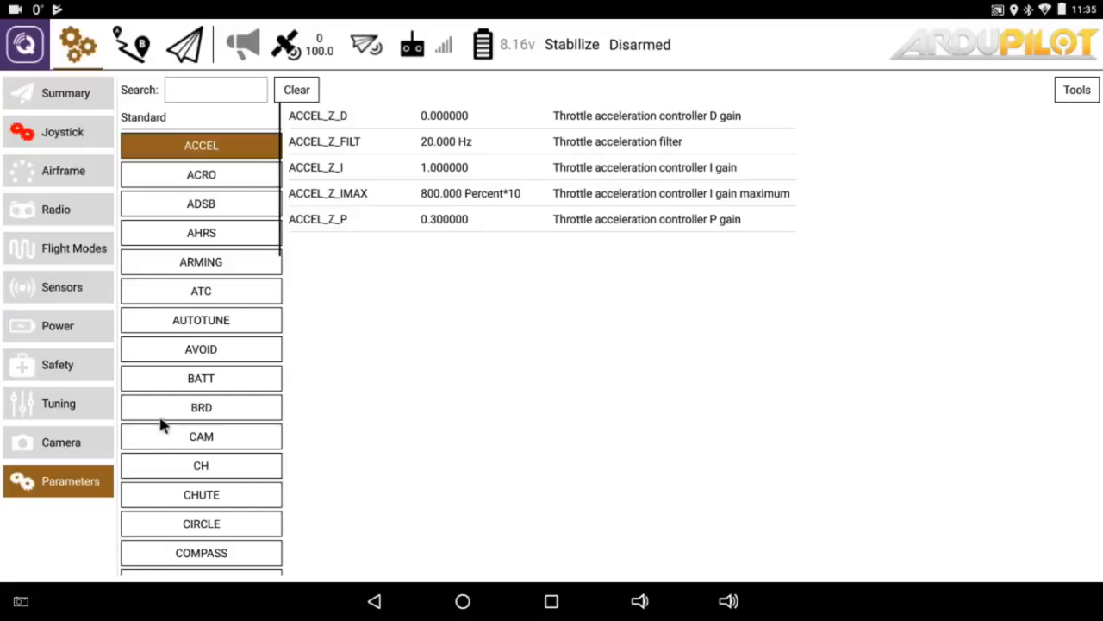
- Show the RC group of the Standard parameters
left_click_drag(174, 399, 200, 306)
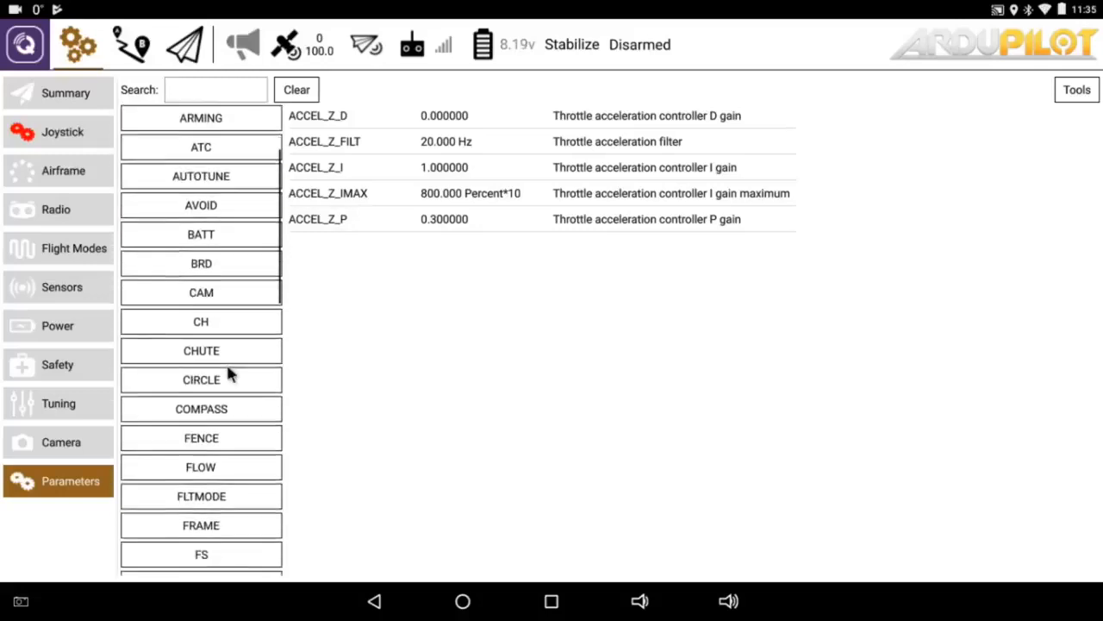
scroll(228, 373, "down", 10)
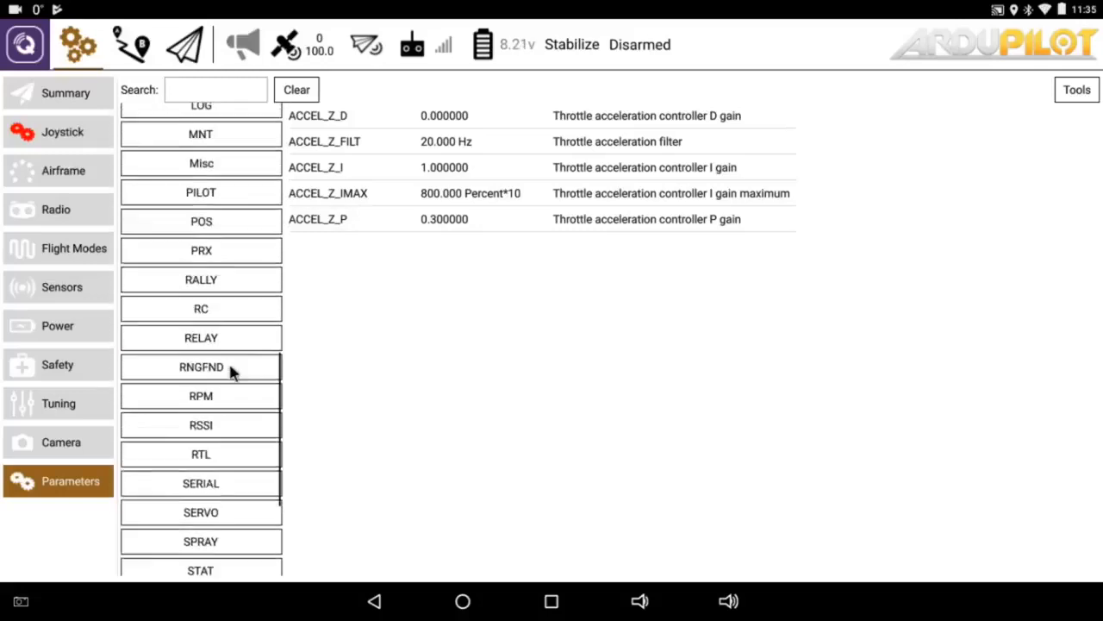
scroll(229, 370, "down", 1)
left_click(209, 276)
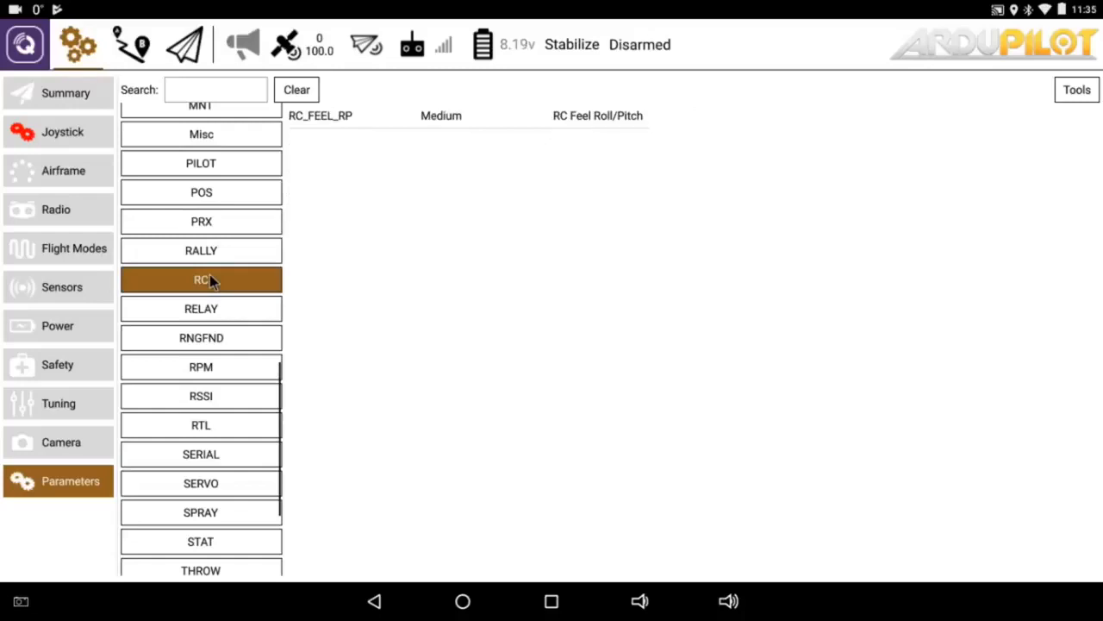
- Switch from the Standard to the Advanced parameters and review the RC channel values in their RC group
scroll(224, 311, "up", 14)
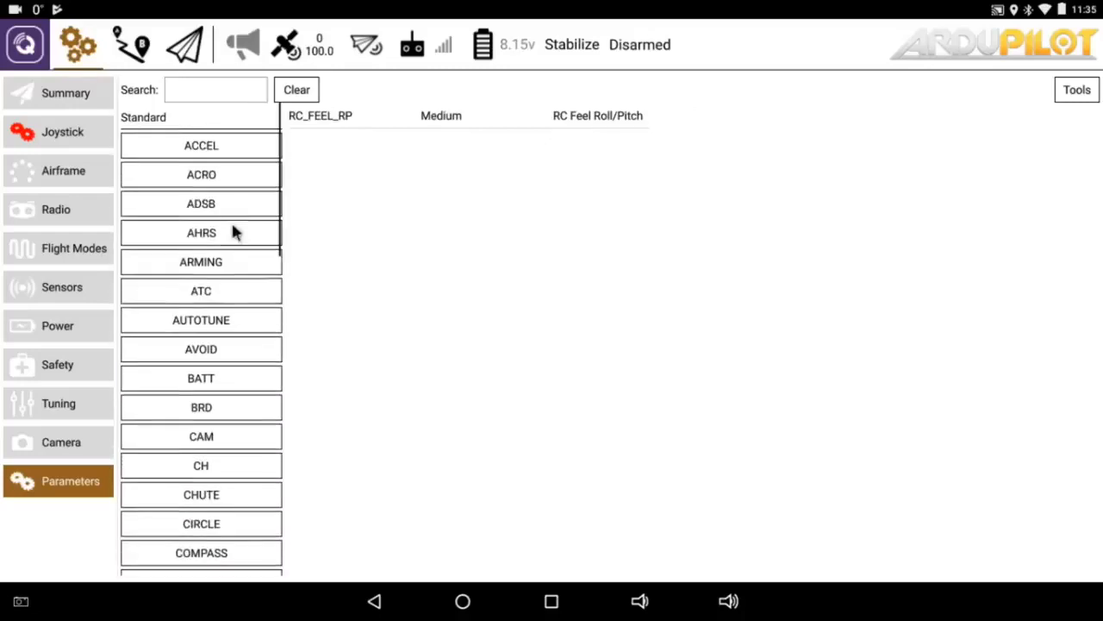
left_click(197, 121)
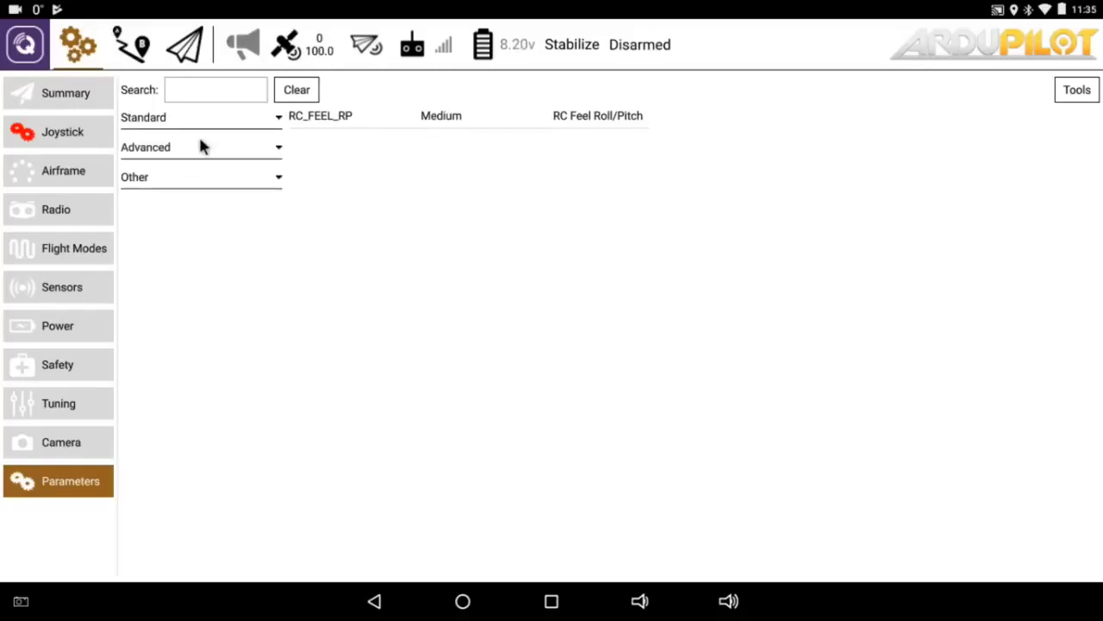
left_click(201, 147)
scroll(204, 406, "down", 13)
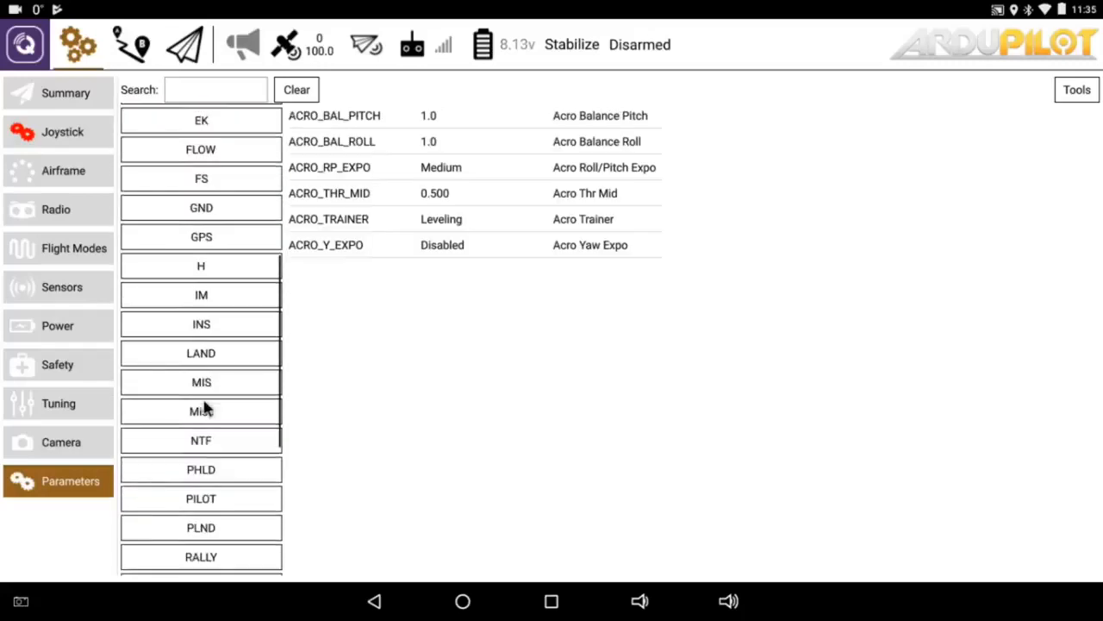
scroll(204, 406, "down", 3)
left_click(212, 500)
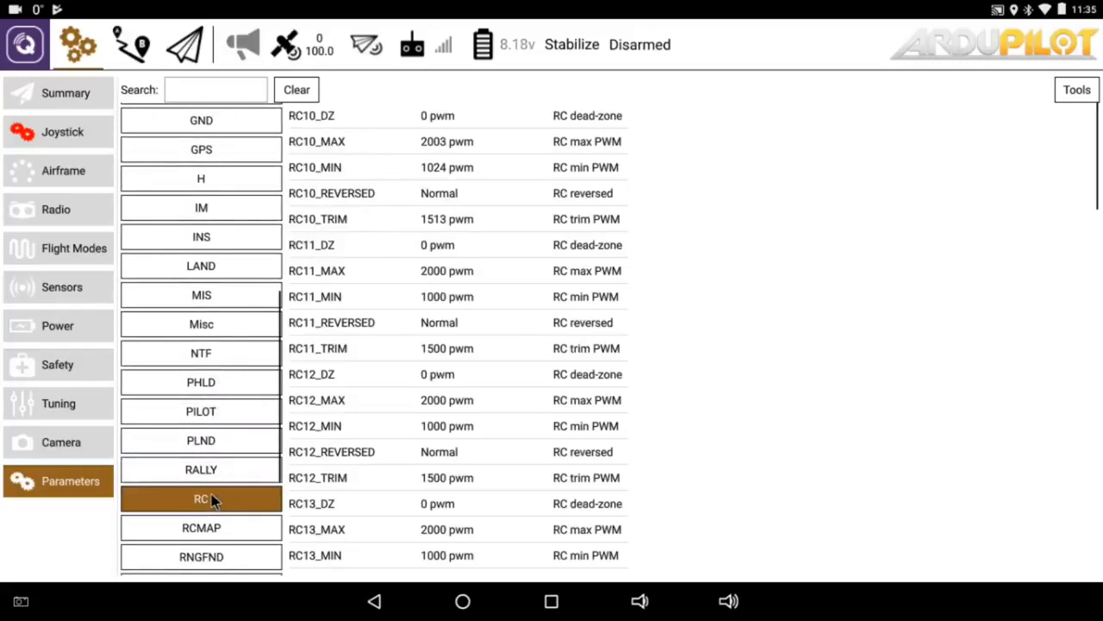
scroll(592, 352, "down", 6)
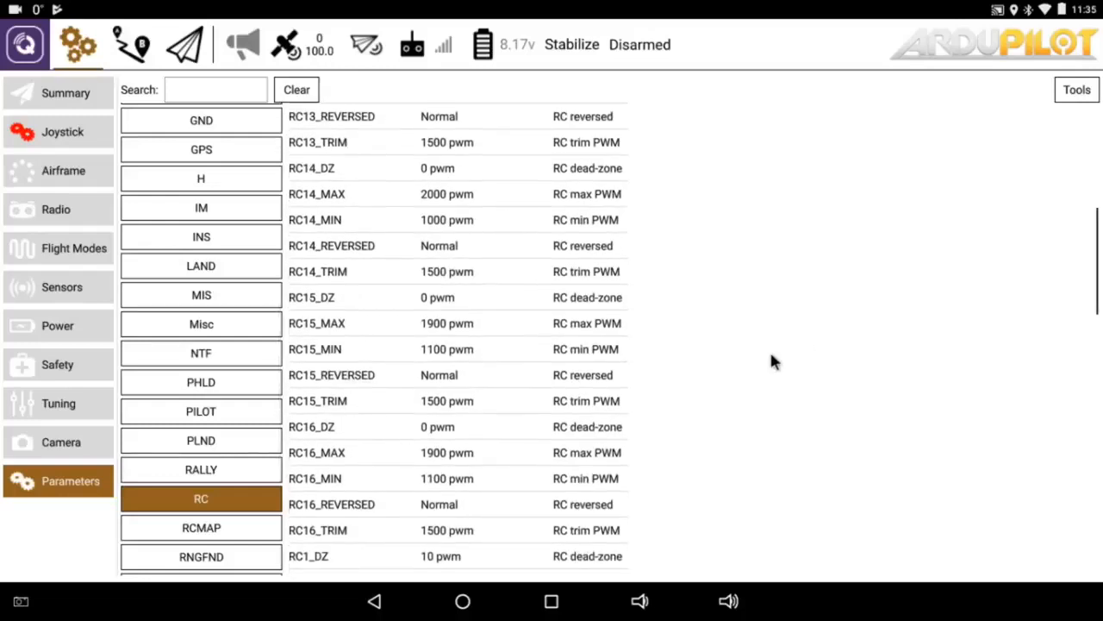
scroll(756, 363, "down", 11)
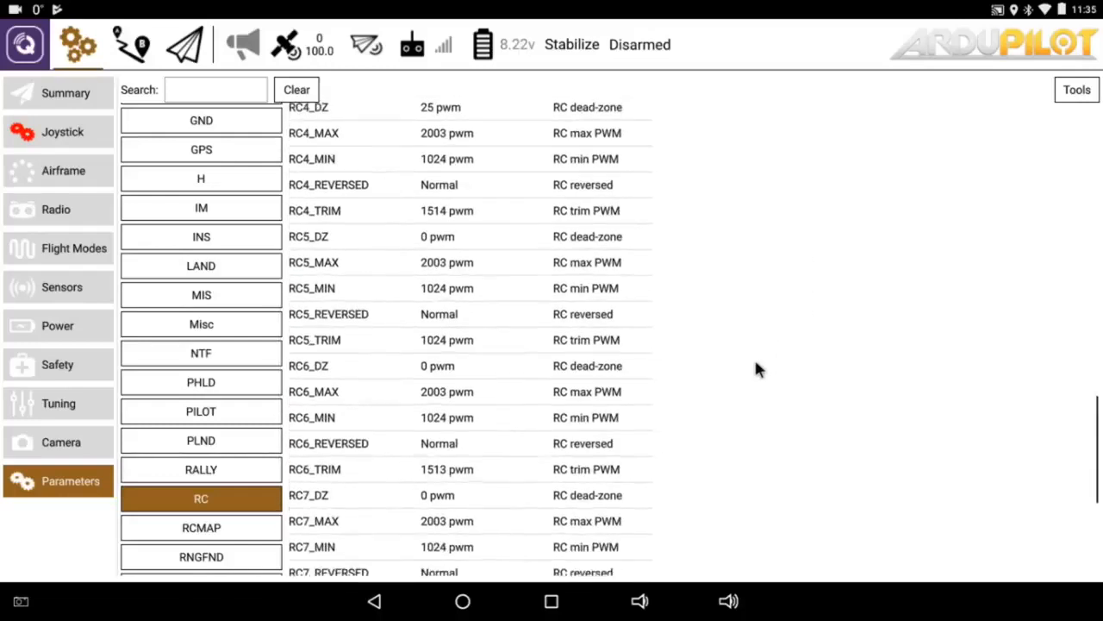
scroll(732, 347, "down", 3)
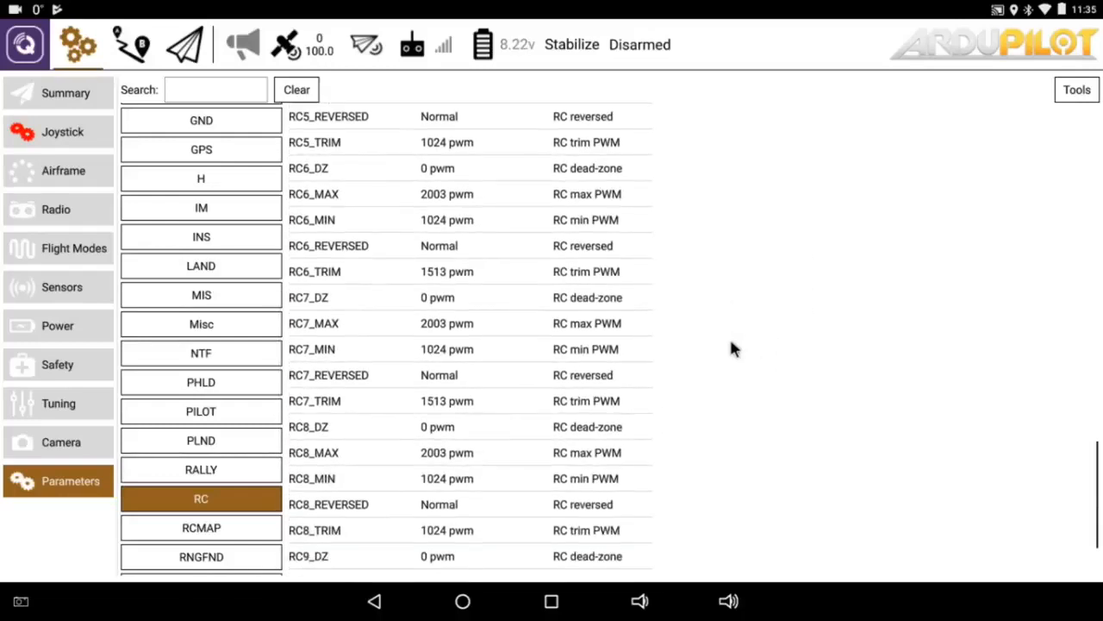
- Examine the dead-zone, maximum, minimum, reversed and trim parameters across the RC channels, along with the ESC update speed
scroll(732, 348, "up", 6)
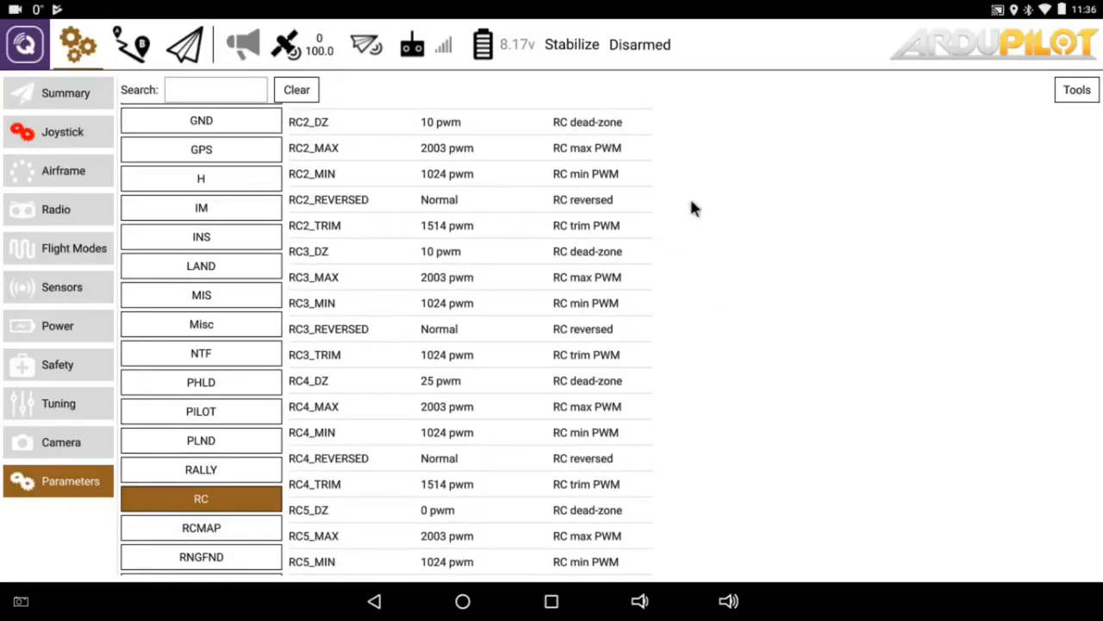
scroll(695, 205, "up", 4)
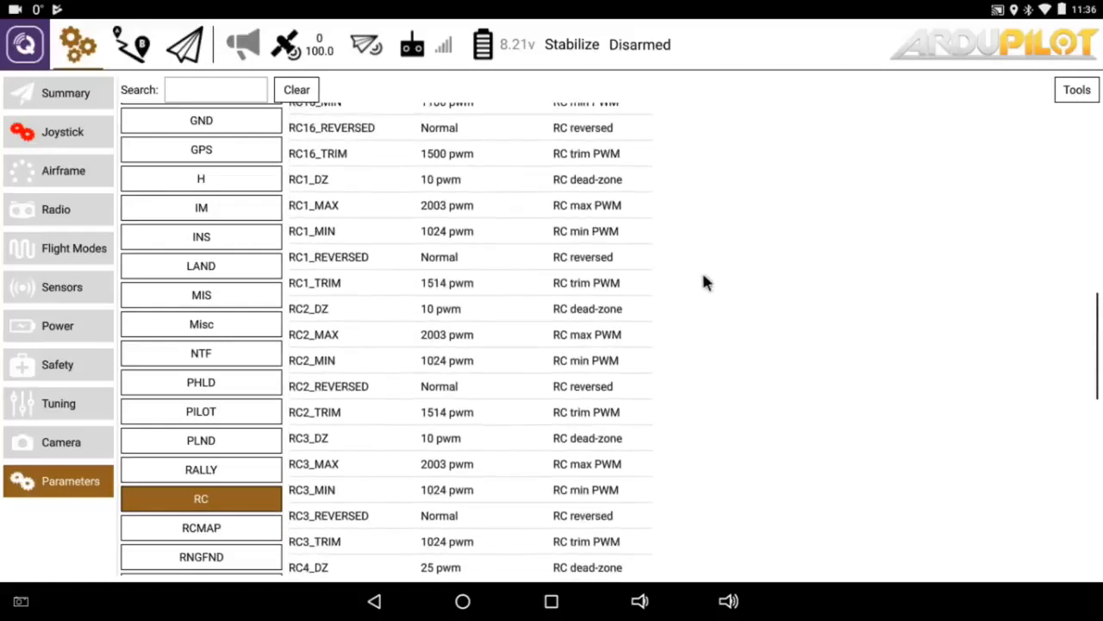
scroll(703, 278, "down", 3)
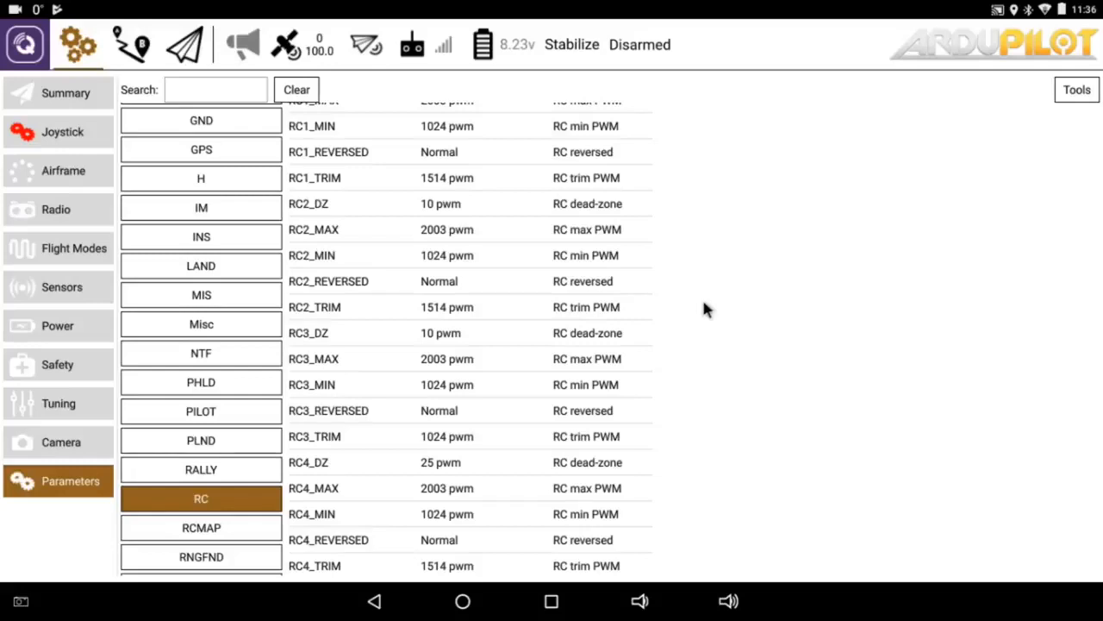
scroll(684, 311, "down", 3)
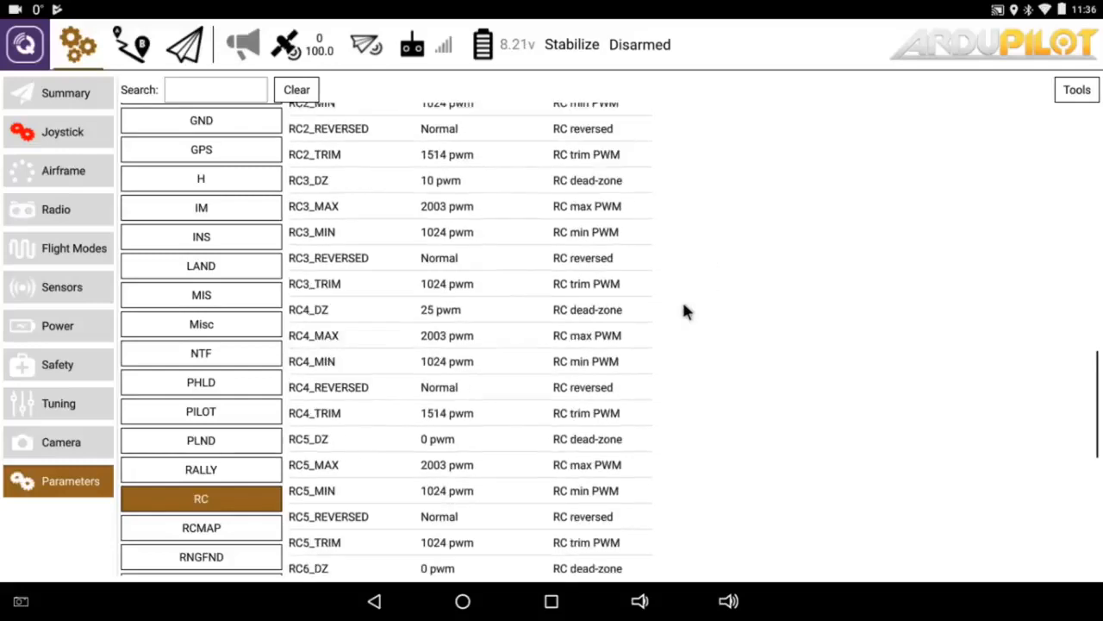
scroll(725, 331, "down", 5)
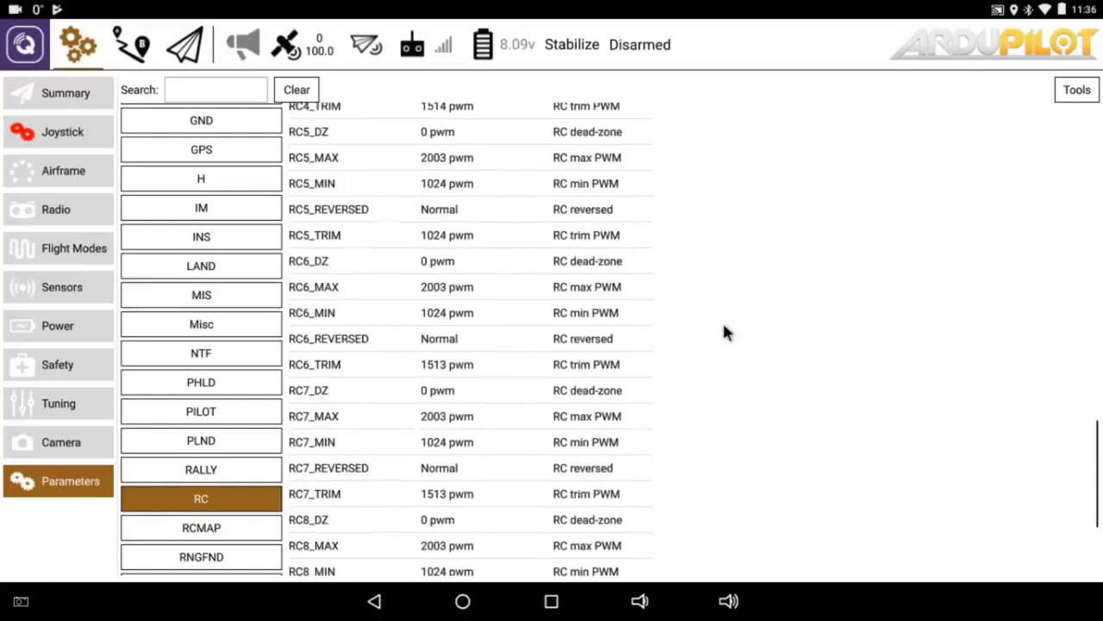
scroll(724, 332, "down", 5)
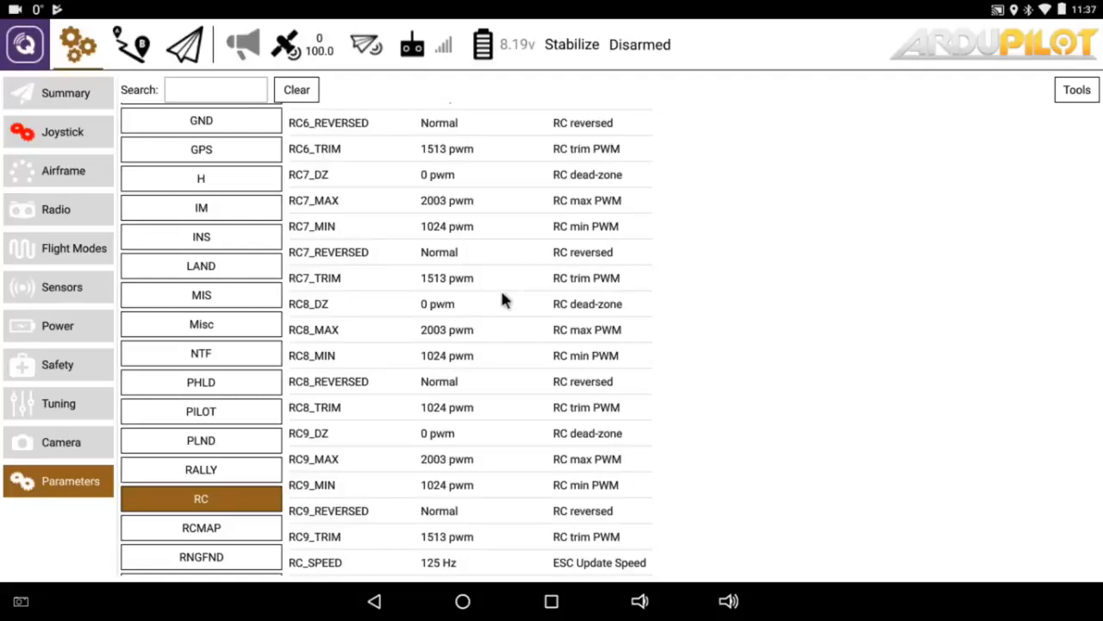
scroll(750, 284, "up", 5)
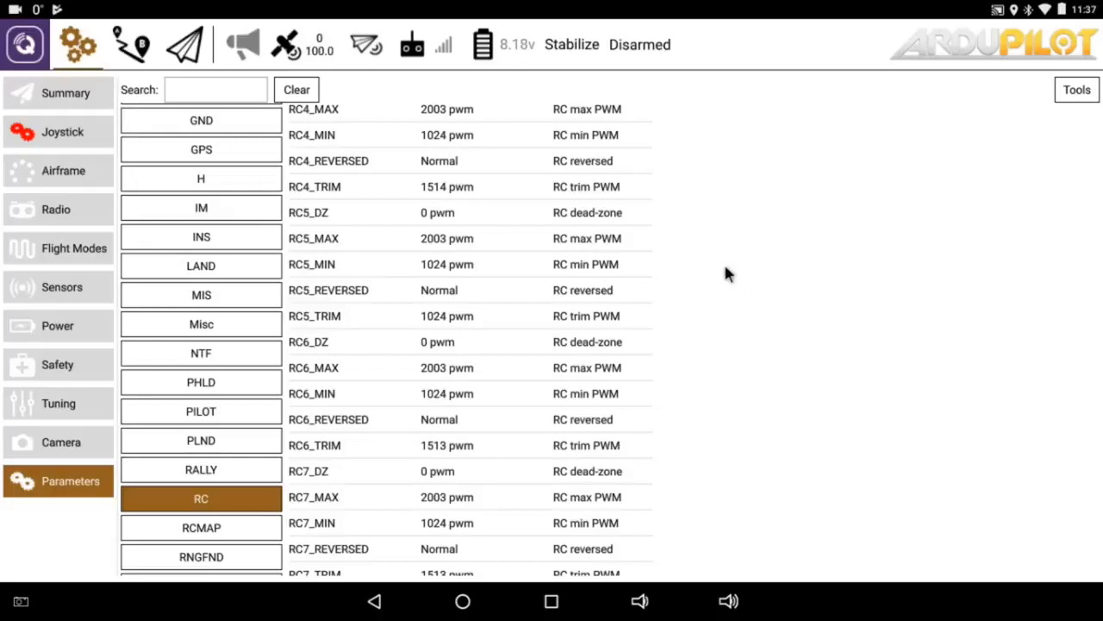
scroll(725, 272, "up", 10)
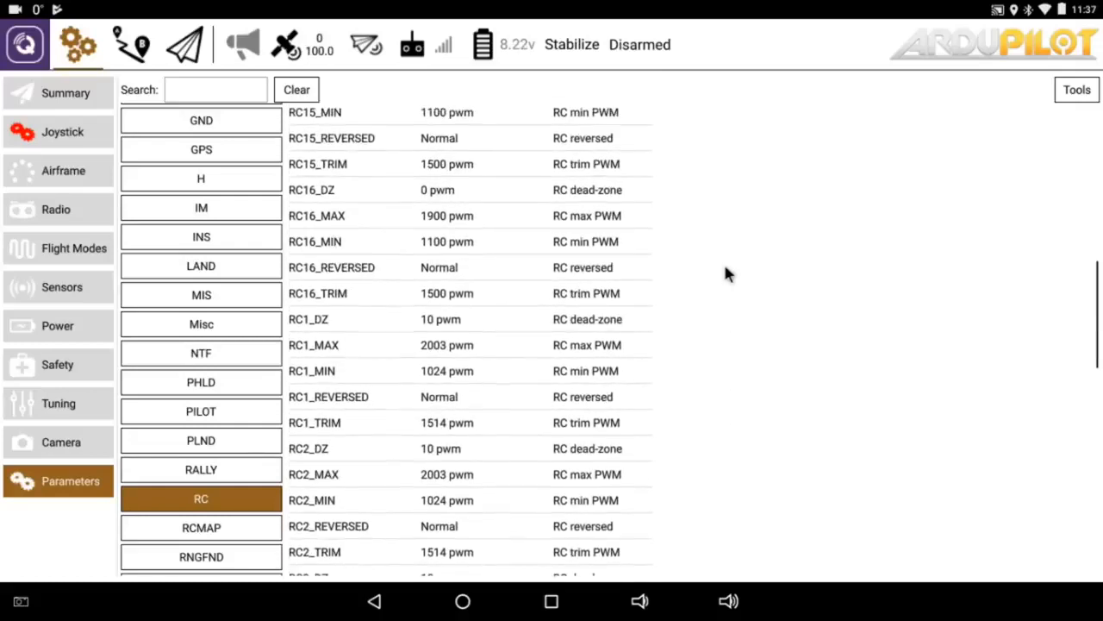
scroll(732, 316, "up", 10)
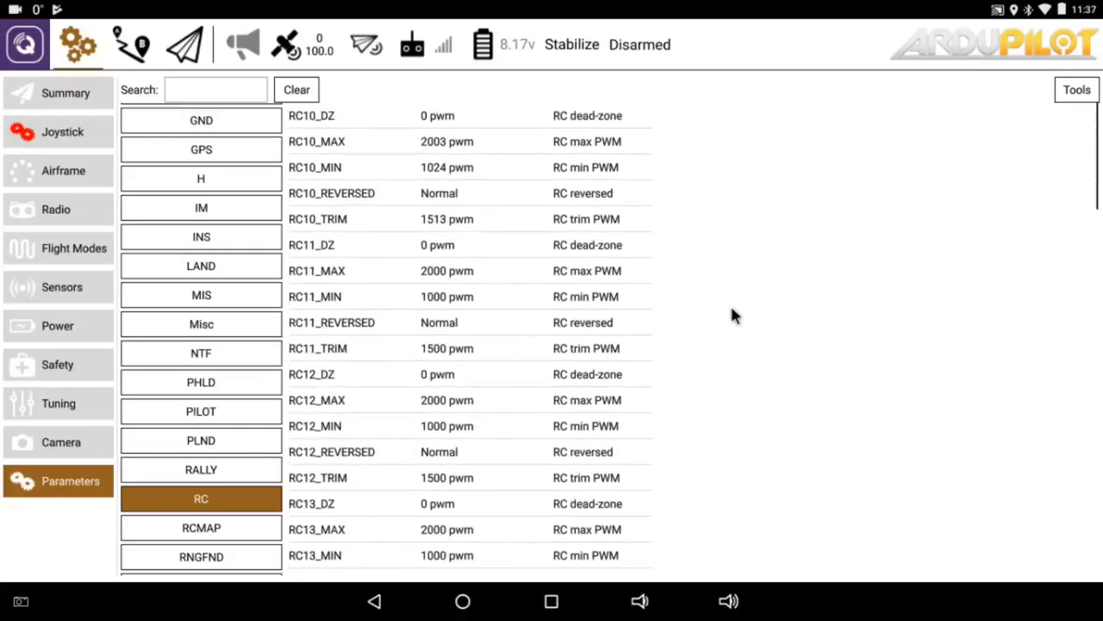
- Leave the vehicle setup and open the Fly view with the map and flight instruments
left_click(190, 49)
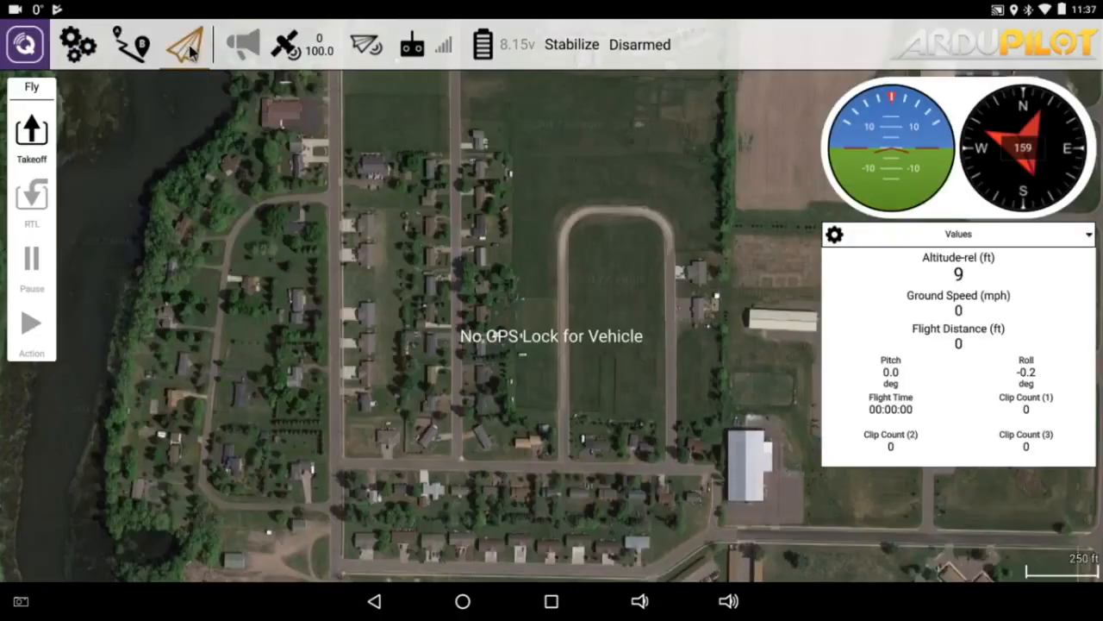